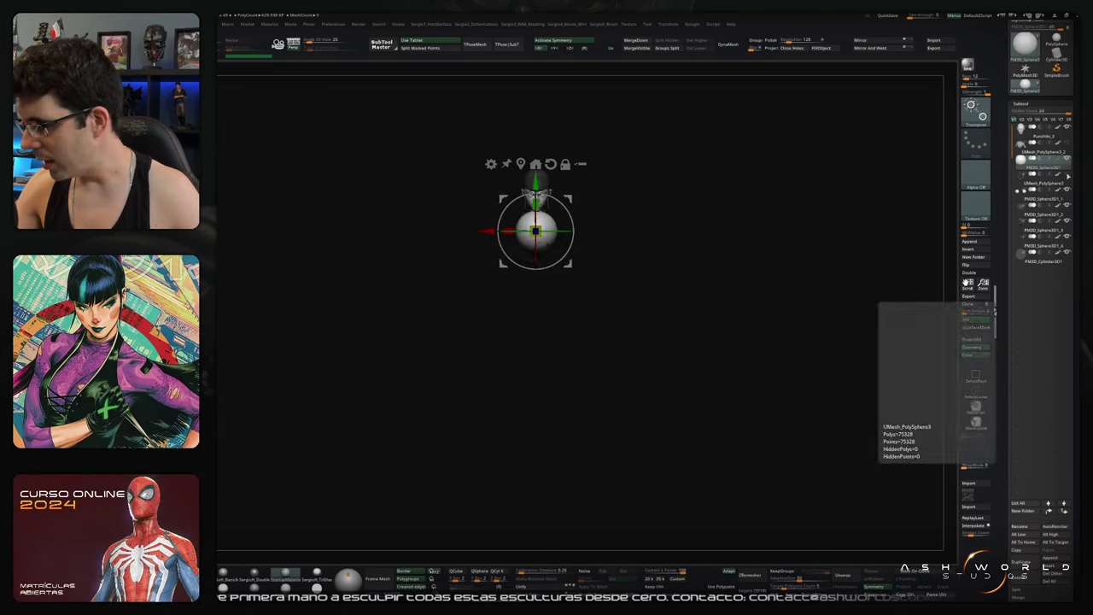
Step: Leave the scaled-down PolySphere at the head and return from Transpose to Draw mode
key("q")
Step: Hide the ponytail subtool to isolate the bust's body
mouse_move(610, 282)
left_mouse_down()
mouse_move(547, 188)
mouse_move(561, 239)
left_mouse_up()
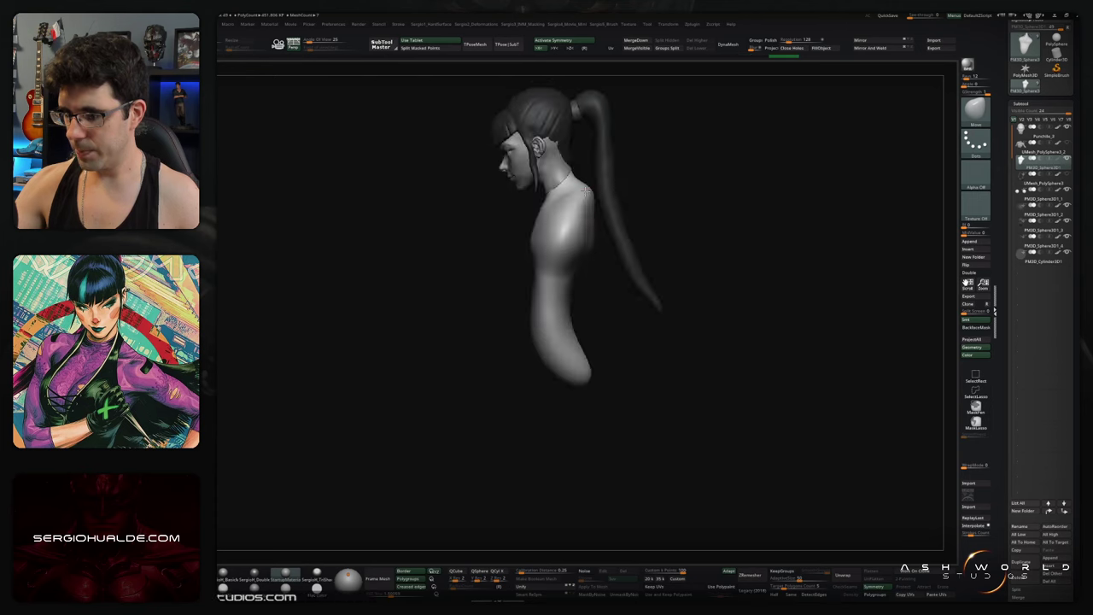
mouse_move(553, 228)
left_mouse_down()
mouse_move(535, 284)
mouse_move(566, 312)
left_mouse_up()
key("space")
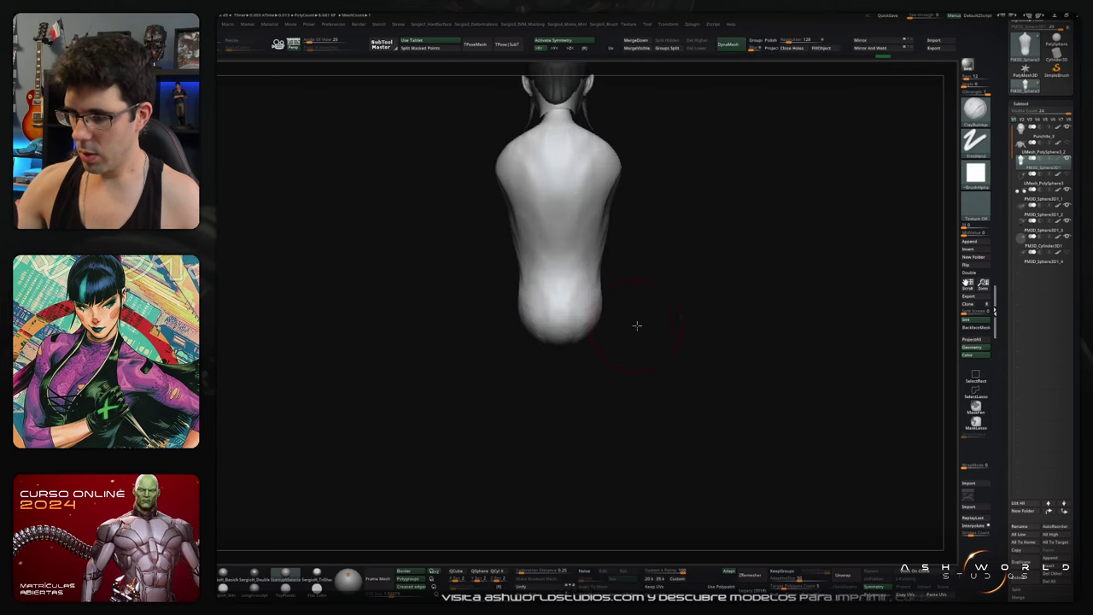
mouse_move(541, 301)
left_mouse_down()
mouse_move(559, 244)
mouse_move(566, 285)
mouse_move(599, 184)
mouse_move(667, 327)
mouse_move(718, 214)
mouse_move(643, 384)
mouse_move(700, 257)
mouse_move(649, 265)
left_mouse_up()
Step: Mask around the right leg with the Move brush active, then pull the legs out into a standing body
key("b")
key("m")
key("v")
key("space")
key("w")
key("q")
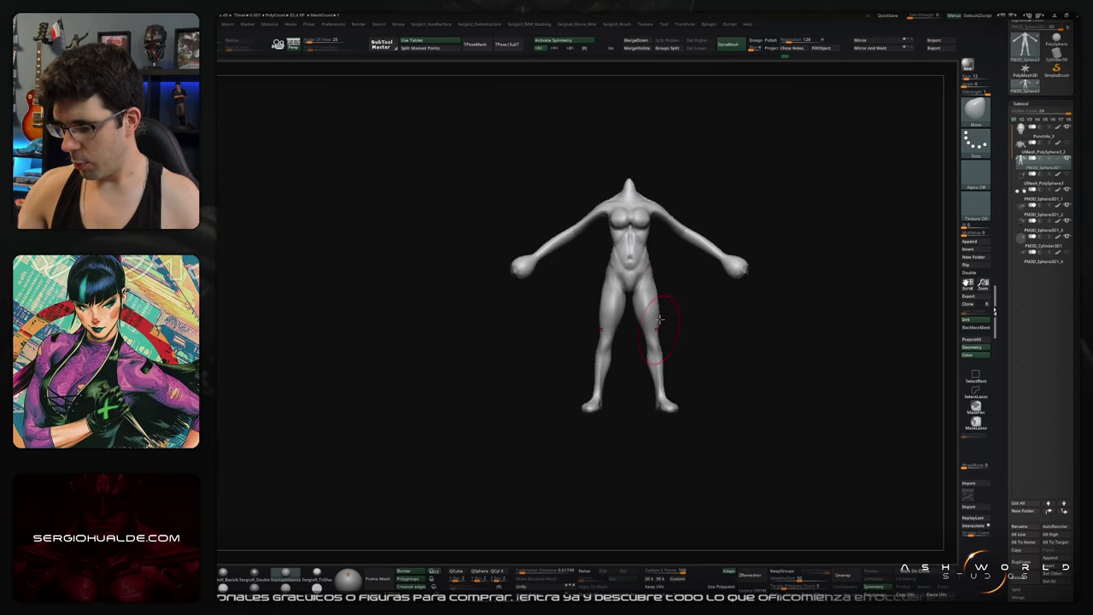
Step: Reshape the torso from a level back view with Transpose, then sculpt toes, arches and heels on both feet
mouse_move(588, 307)
left_mouse_down()
mouse_move(732, 281)
mouse_move(636, 250)
left_mouse_up()
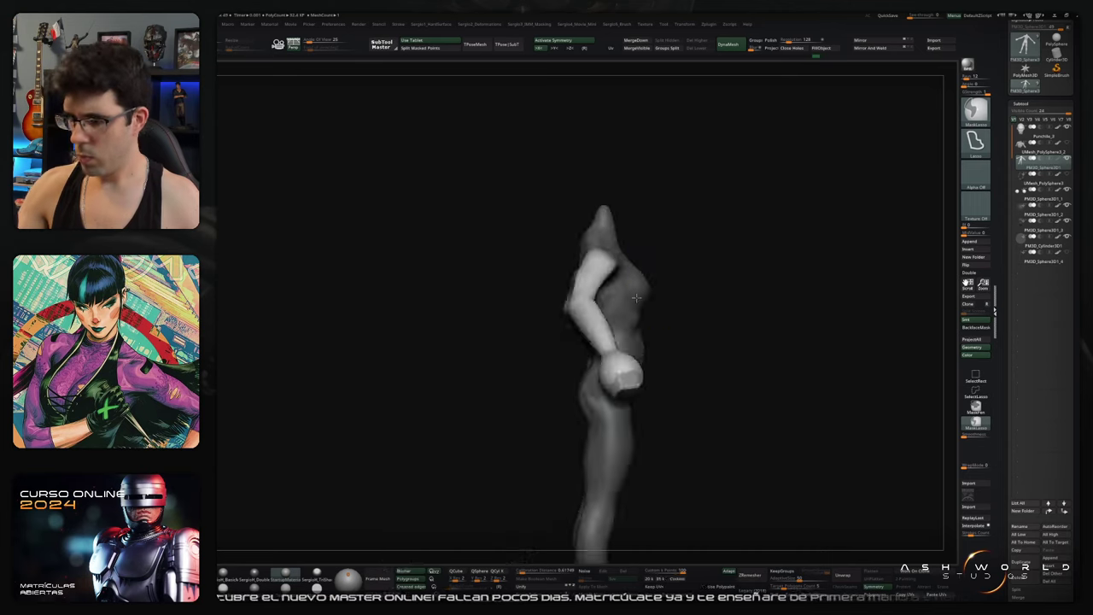
key("w")
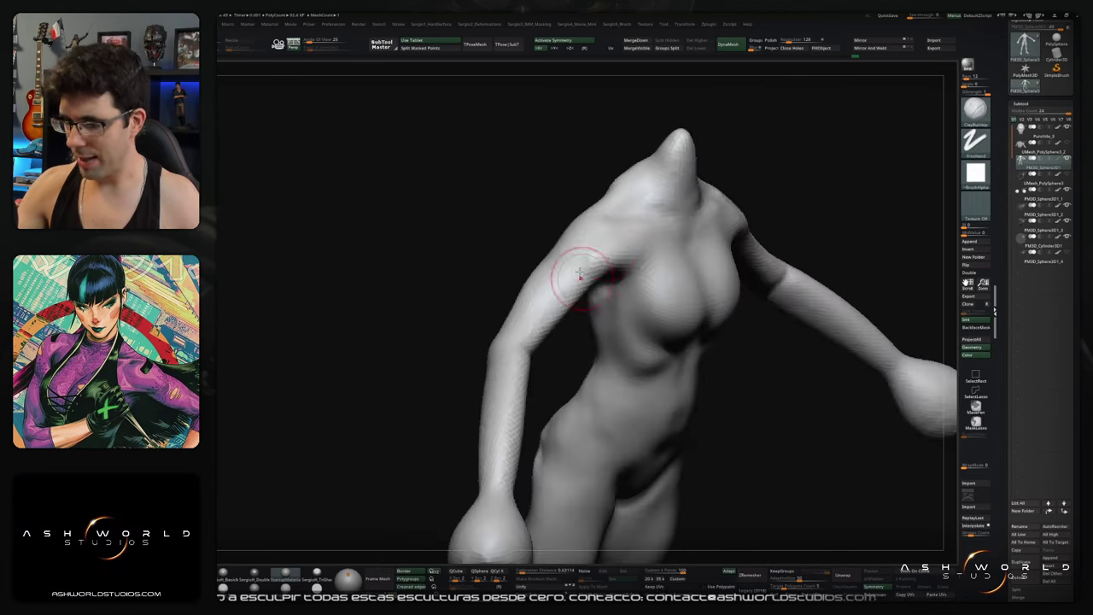
mouse_move(565, 282)
left_mouse_down()
mouse_move(634, 312)
mouse_move(561, 317)
mouse_move(525, 294)
mouse_move(604, 291)
left_mouse_up()
mouse_move(614, 346)
left_mouse_down()
mouse_move(589, 425)
mouse_move(666, 314)
mouse_move(610, 310)
mouse_move(618, 305)
mouse_move(632, 333)
mouse_move(586, 339)
mouse_move(611, 366)
mouse_move(685, 318)
mouse_move(724, 236)
mouse_move(695, 293)
mouse_move(755, 334)
mouse_move(720, 305)
mouse_move(548, 301)
mouse_move(691, 293)
mouse_move(510, 295)
mouse_move(750, 112)
left_mouse_up()
key("q")
mouse_move(416, 296)
left_mouse_down("alt")
mouse_move(452, 288)
mouse_move(649, 305)
mouse_move(537, 316)
mouse_move(561, 323)
mouse_move(585, 231)
mouse_move(630, 305)
mouse_move(669, 264)
mouse_move(672, 478)
mouse_move(653, 398)
mouse_move(612, 361)
mouse_move(615, 376)
mouse_move(639, 384)
mouse_move(583, 369)
mouse_move(547, 416)
mouse_move(562, 407)
left_mouse_up("alt")
Step: Build up the back leg's ankle with ClayBuildup and Move brush strokes
key("b")
key("c")
key("b")
key("b")
key("m")
key("v")
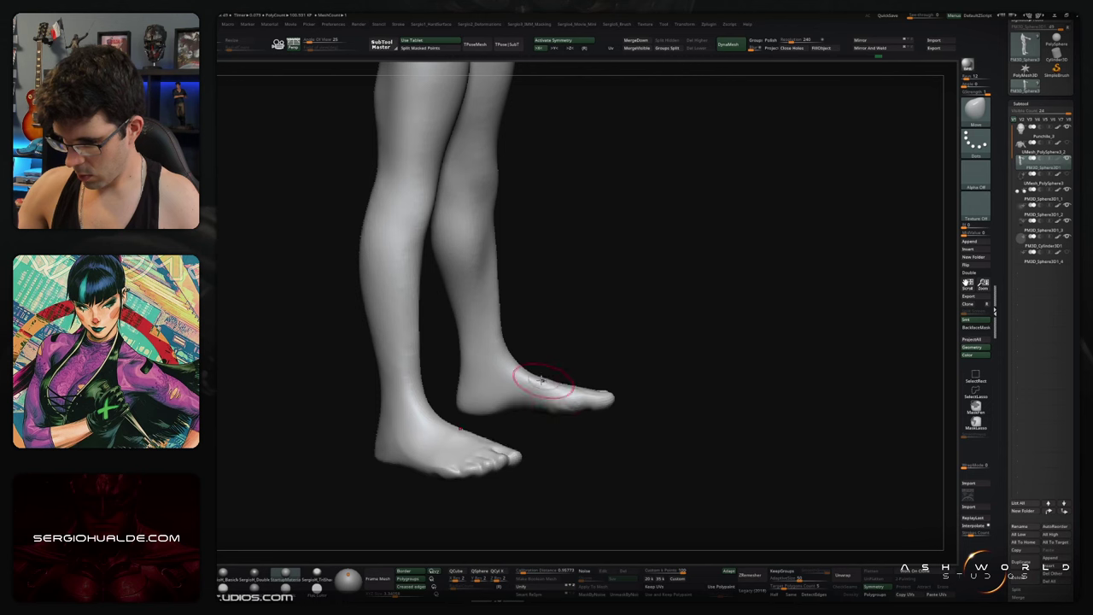
key("b")
key("c")
key("b")
left_click_drag(482, 318, 483, 373)
mouse_move(485, 317)
left_mouse_down()
mouse_move(551, 344)
mouse_move(500, 378)
mouse_move(500, 325)
mouse_move(602, 352)
mouse_move(331, 174)
mouse_move(549, 341)
mouse_move(462, 385)
left_mouse_up()
key("b")
key("m")
key("v")
Step: Carve ankle creases with DamStandard and undo the unwanted clay stroke on the ankle
key("b")
key("d")
key("s")
key("b")
key("c")
key("b")
key("ctrl+z")
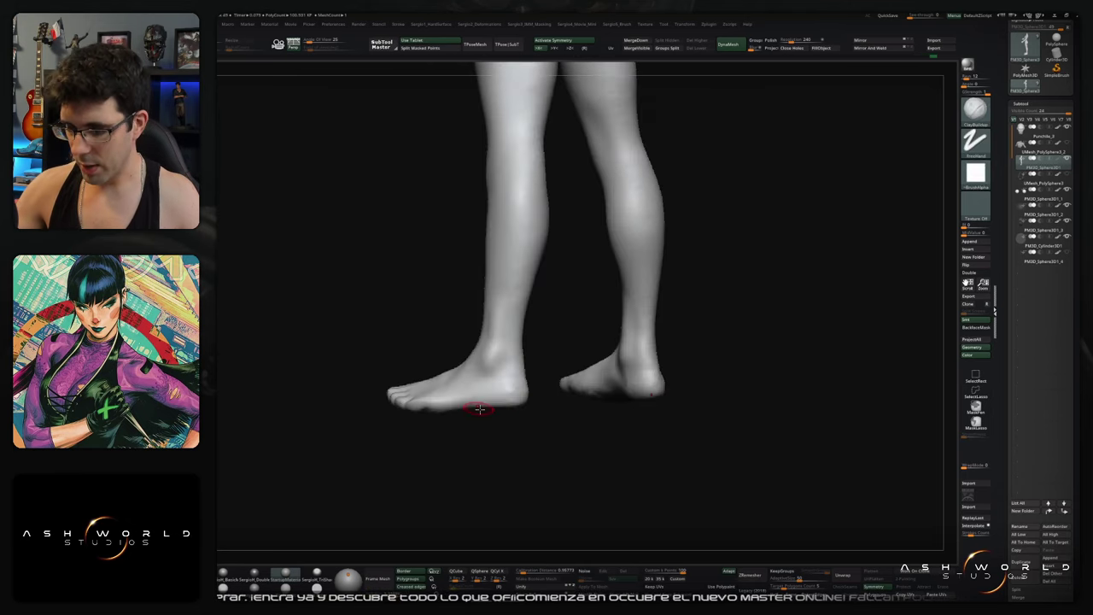
mouse_move(462, 385)
left_mouse_down()
mouse_move(537, 432)
mouse_move(567, 223)
left_mouse_up()
key("f")
key("w")
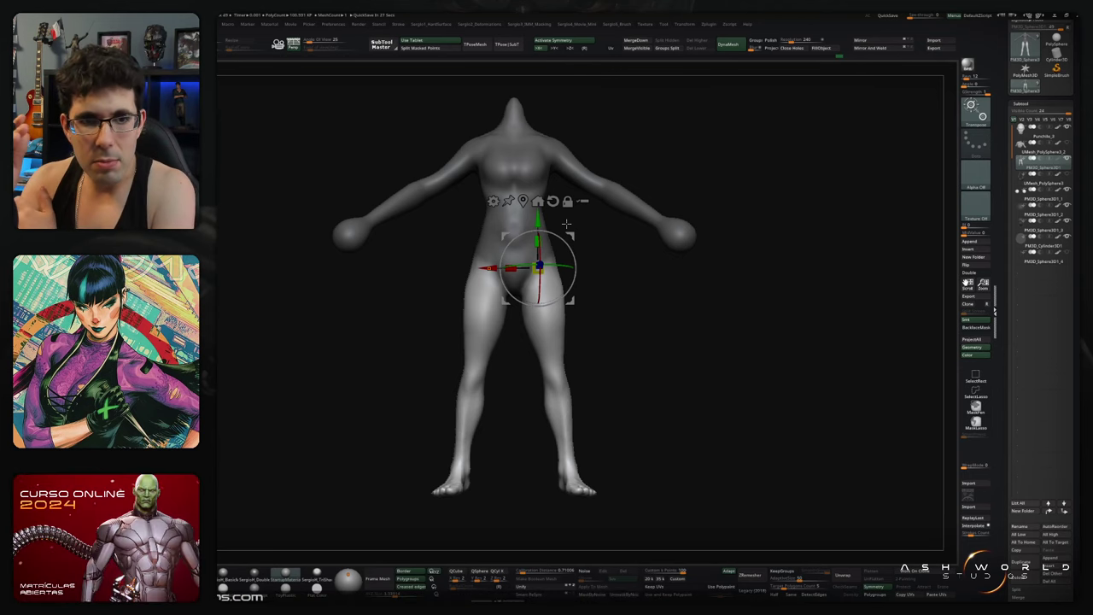
Step: Mask everything except the right foot, adjust it with Transpose, then clear the mask
mouse_move(567, 224)
right_mouse_down("alt")
mouse_move(608, 243)
mouse_move(646, 337)
right_mouse_up("alt")
key("q")
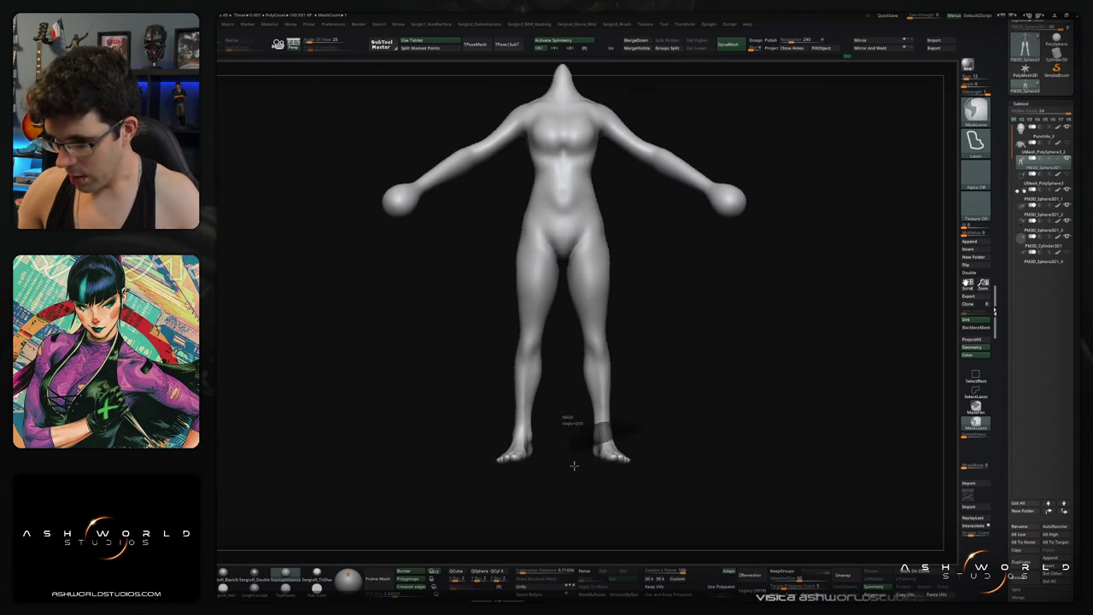
key("ctrl+i")
key("w")
left_click(673, 369, "ctrl")
Step: Sculpt creases into the lower back and buttocks with ClayBuildup
left_click_drag(673, 369, 608, 315)
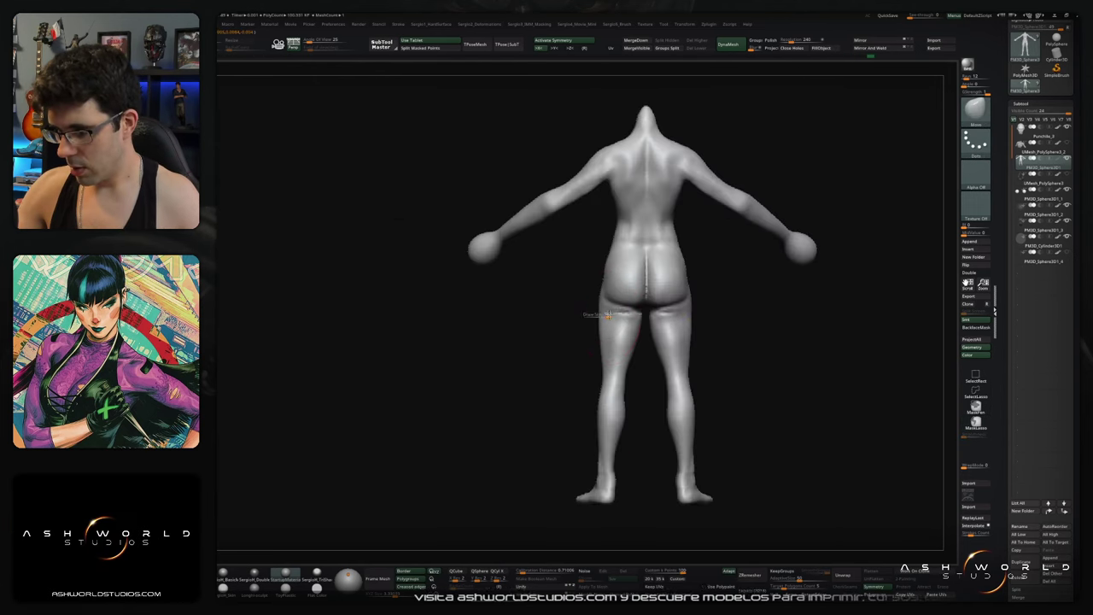
right_click_drag(615, 407, 606, 333)
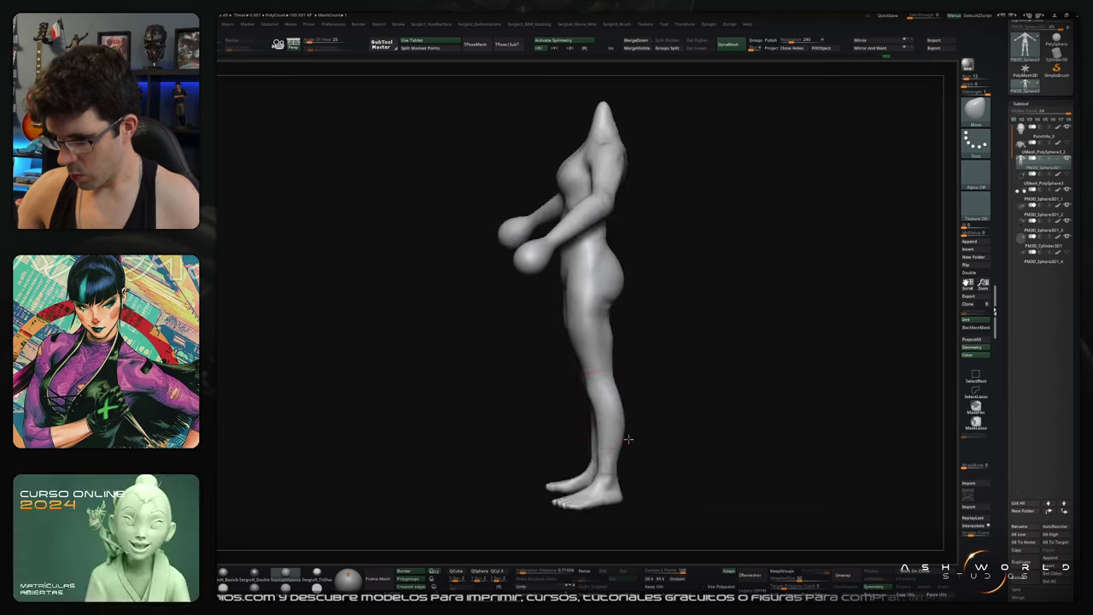
mouse_move(611, 321)
right_mouse_down()
mouse_move(675, 354)
mouse_move(609, 328)
mouse_move(647, 337)
right_mouse_up()
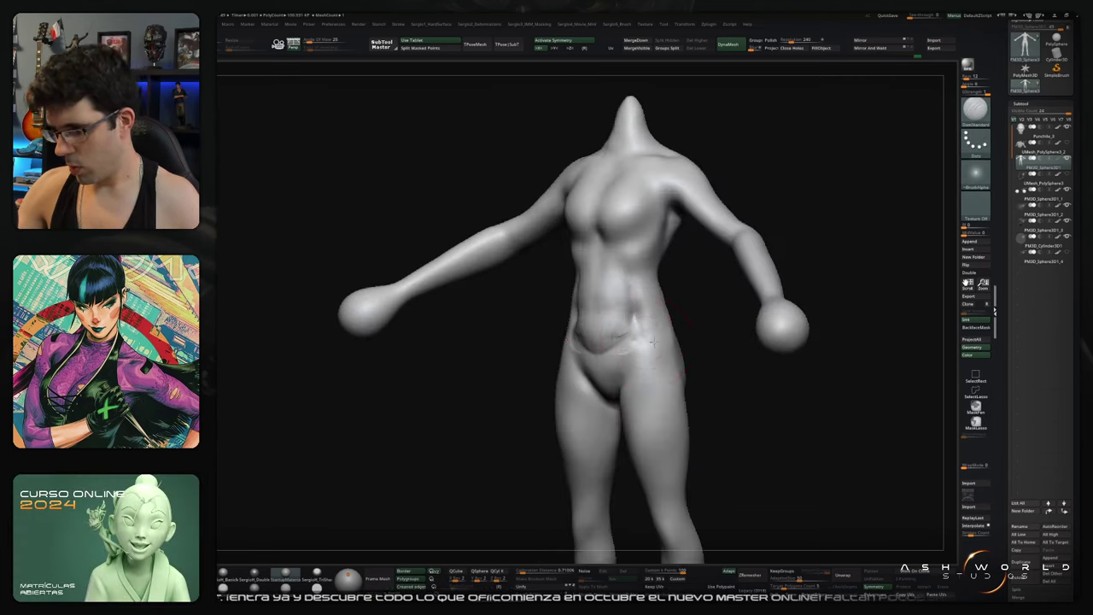
mouse_move(616, 279)
right_mouse_down()
mouse_move(639, 341)
mouse_move(663, 317)
mouse_move(605, 305)
mouse_move(639, 292)
mouse_move(641, 304)
right_mouse_up()
mouse_move(555, 309)
right_mouse_down()
mouse_move(611, 217)
mouse_move(592, 261)
mouse_move(578, 245)
mouse_move(670, 282)
mouse_move(634, 244)
mouse_move(654, 234)
mouse_move(514, 284)
mouse_move(597, 273)
mouse_move(547, 256)
mouse_move(672, 306)
mouse_move(598, 325)
mouse_move(564, 342)
mouse_move(563, 359)
mouse_move(567, 277)
mouse_move(576, 328)
mouse_move(524, 305)
mouse_move(558, 334)
mouse_move(481, 288)
mouse_move(566, 300)
mouse_move(568, 361)
mouse_move(589, 311)
mouse_move(621, 287)
mouse_move(551, 390)
mouse_move(581, 365)
right_mouse_up()
key("b")
key("c")
key("b")
left_click_drag(580, 365, 569, 365)
mouse_move(569, 366)
right_mouse_down()
mouse_move(611, 364)
mouse_move(583, 388)
mouse_move(566, 375)
mouse_move(639, 324)
mouse_move(634, 339)
mouse_move(581, 322)
mouse_move(578, 338)
mouse_move(568, 305)
right_mouse_up()
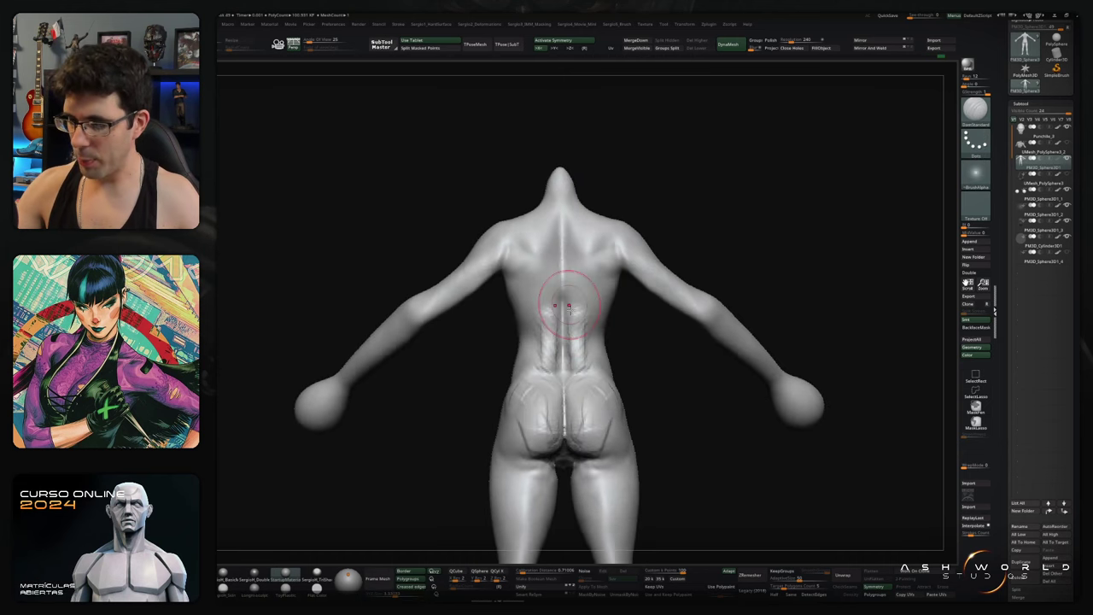
Step: Shape the chest and arms with alternating Move and ClayBuildup strokes
mouse_move(620, 365)
right_mouse_down()
mouse_move(600, 297)
mouse_move(623, 282)
mouse_move(666, 299)
mouse_move(663, 385)
mouse_move(683, 344)
mouse_move(671, 415)
mouse_move(640, 313)
mouse_move(697, 415)
mouse_move(664, 365)
mouse_move(640, 353)
mouse_move(671, 342)
mouse_move(654, 342)
mouse_move(649, 358)
mouse_move(556, 305)
mouse_move(760, 284)
mouse_move(732, 317)
mouse_move(785, 341)
mouse_move(735, 393)
mouse_move(675, 353)
mouse_move(607, 329)
mouse_move(652, 306)
mouse_move(607, 359)
mouse_move(604, 478)
mouse_move(644, 347)
mouse_move(671, 337)
mouse_move(676, 307)
right_mouse_up()
key("b")
key("m")
key("v")
key("b")
key("c")
key("b")
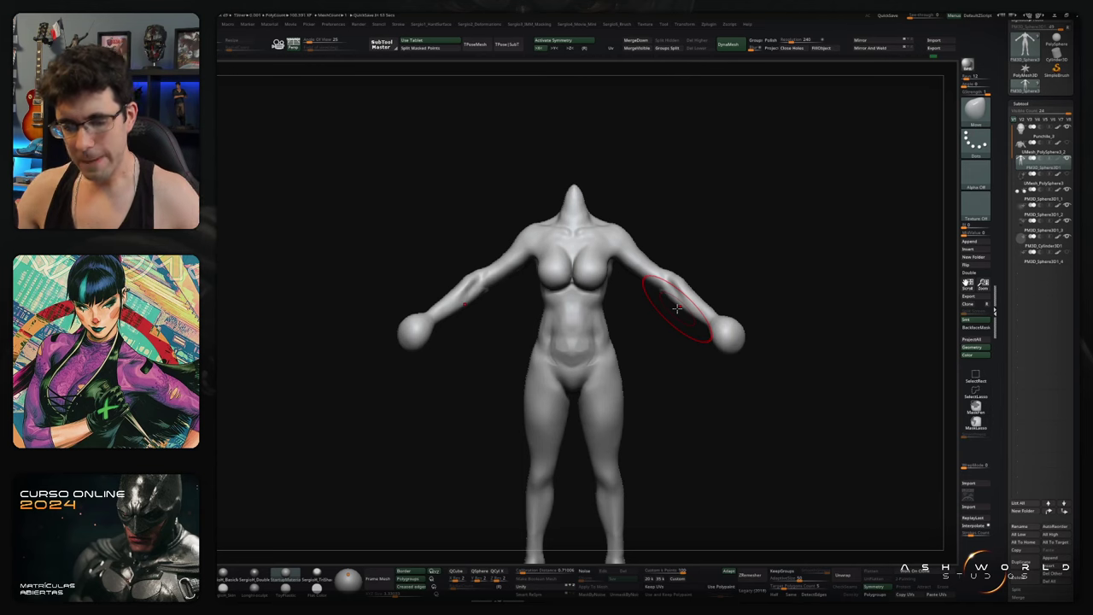
mouse_move(700, 395)
right_mouse_down("ctrl")
mouse_move(727, 332)
mouse_move(868, 350)
right_mouse_up("ctrl")
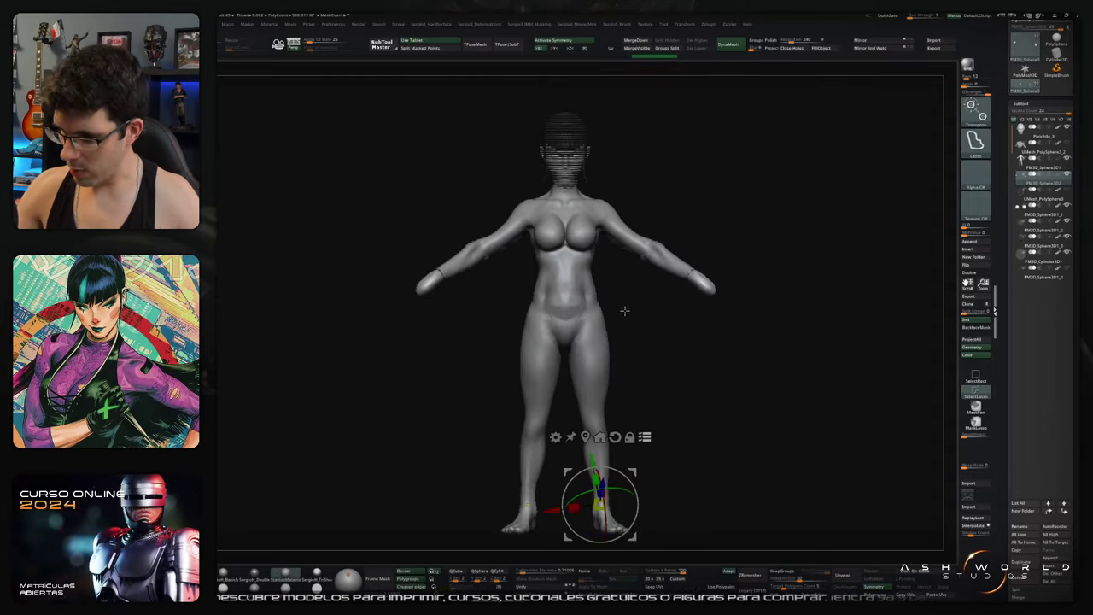
Step: Select the hand subtool and pull it into a long, curved, tapered shape past the wrist cuff
left_click(587, 437, "alt")
left_click_drag(570, 134, 609, 143)
key("q")
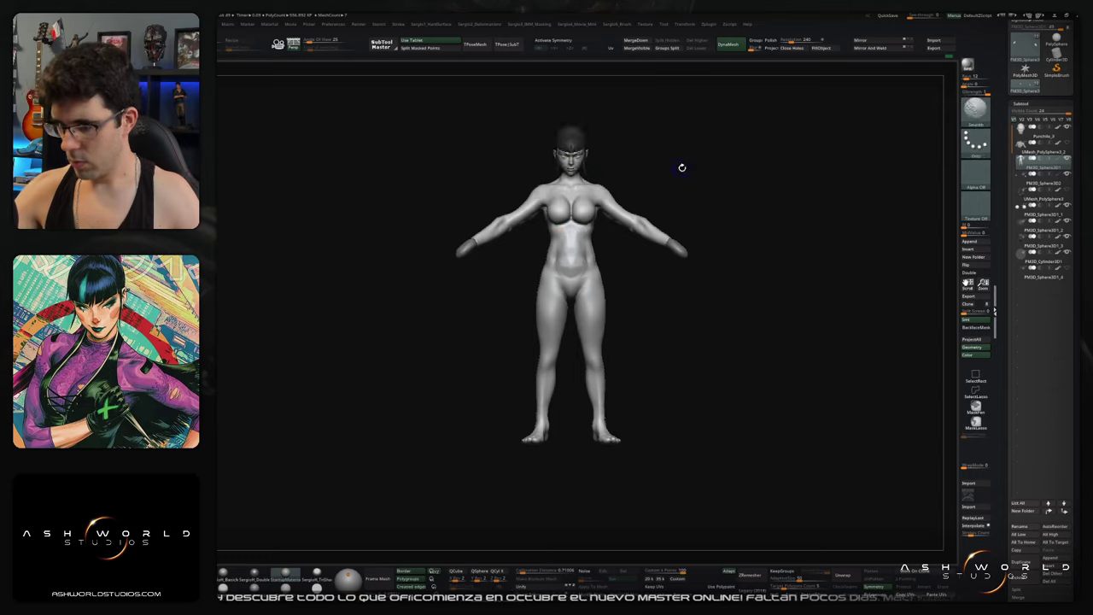
scroll(605, 300, "up", 5)
mouse_move(605, 300)
left_mouse_down()
mouse_move(716, 270)
mouse_move(663, 288)
left_mouse_up()
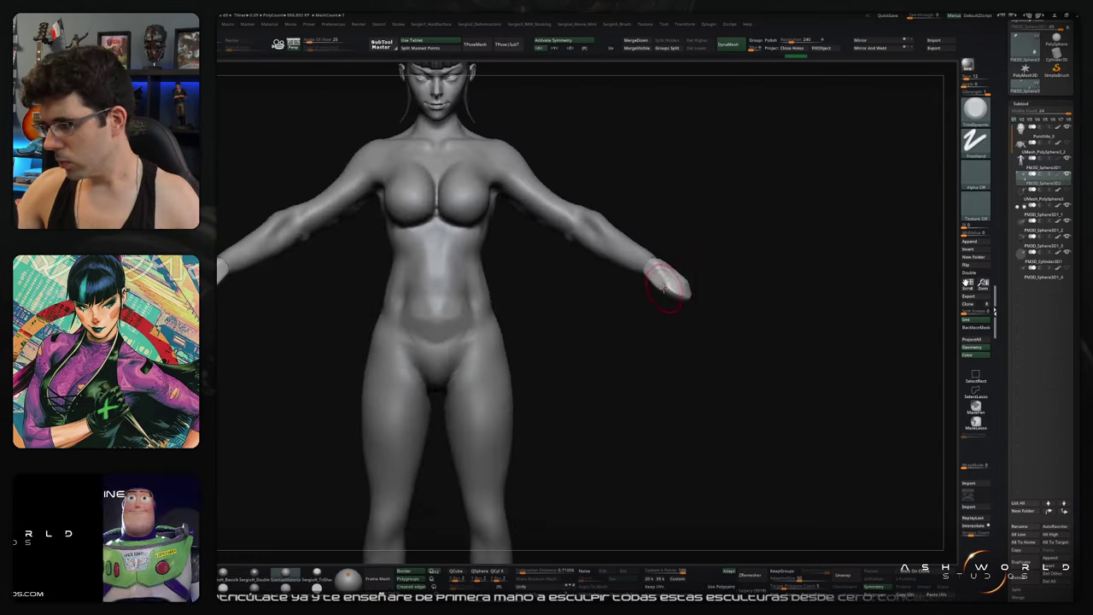
key("w")
mouse_move(586, 281)
left_mouse_down()
mouse_move(671, 281)
mouse_move(713, 354)
mouse_move(676, 371)
left_mouse_up()
key("q")
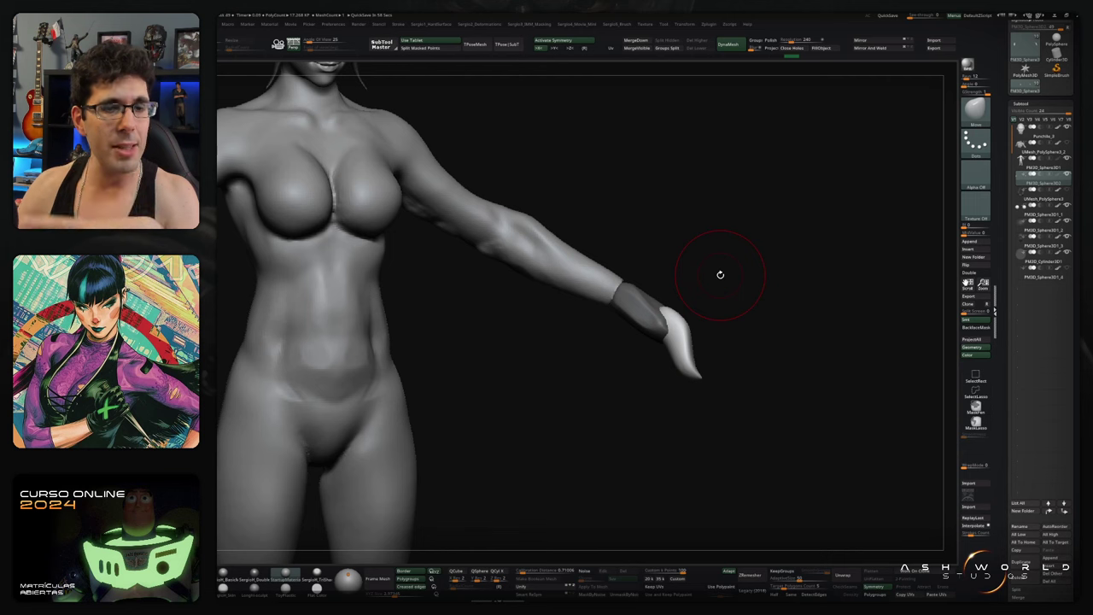
Step: Isolate the hand piece, hide its upper polygroup, then show it again
left_click(720, 274, "ctrl+shift")
key("shift+f")
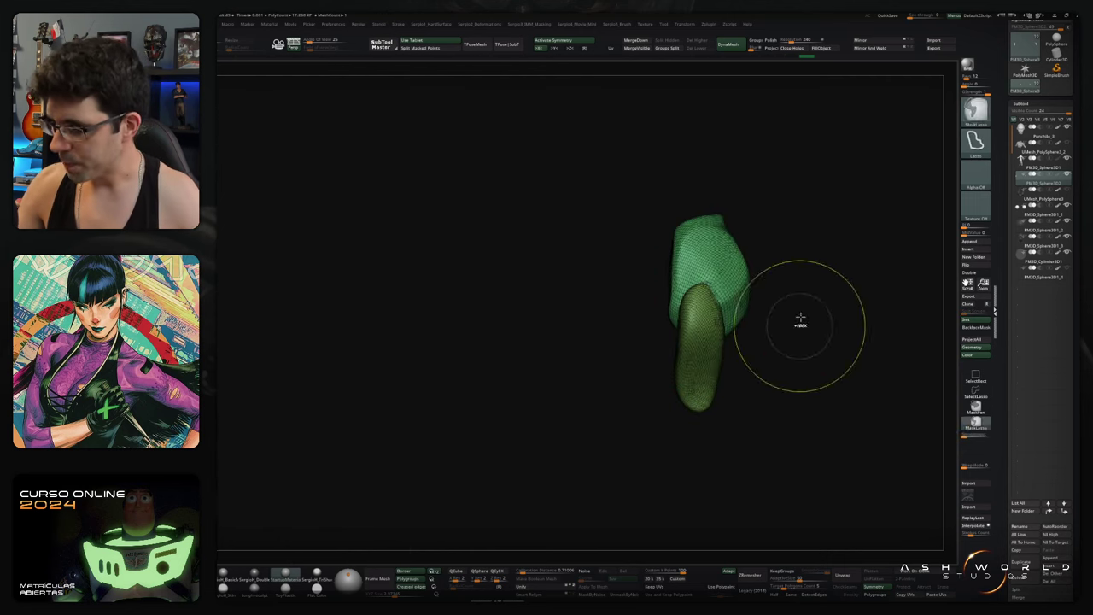
left_click(697, 340, "ctrl+shift")
key("shift+f")
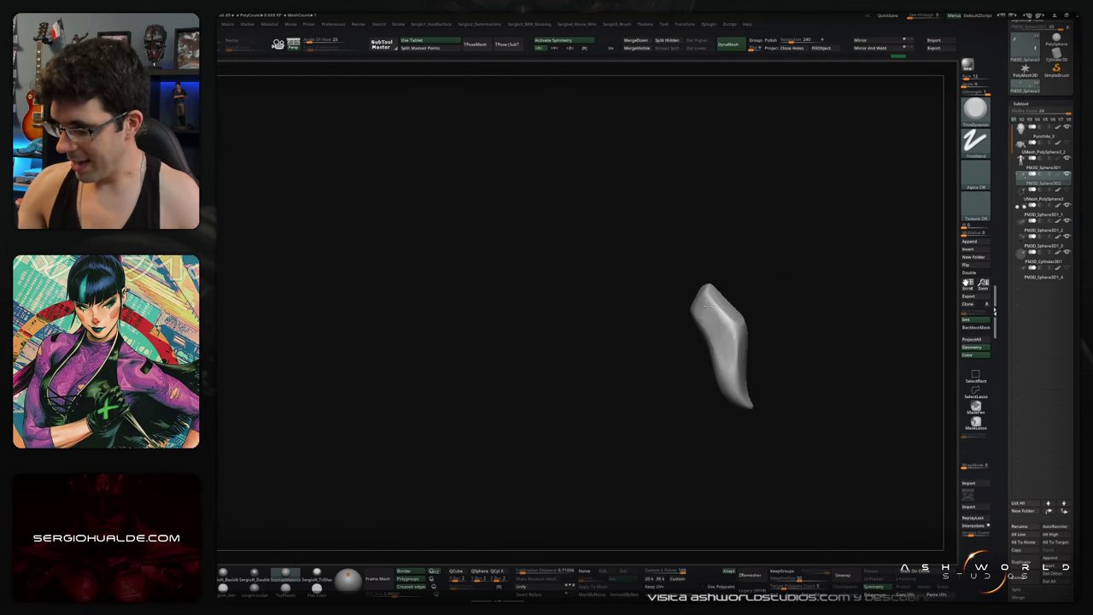
left_click(776, 339, "ctrl+shift")
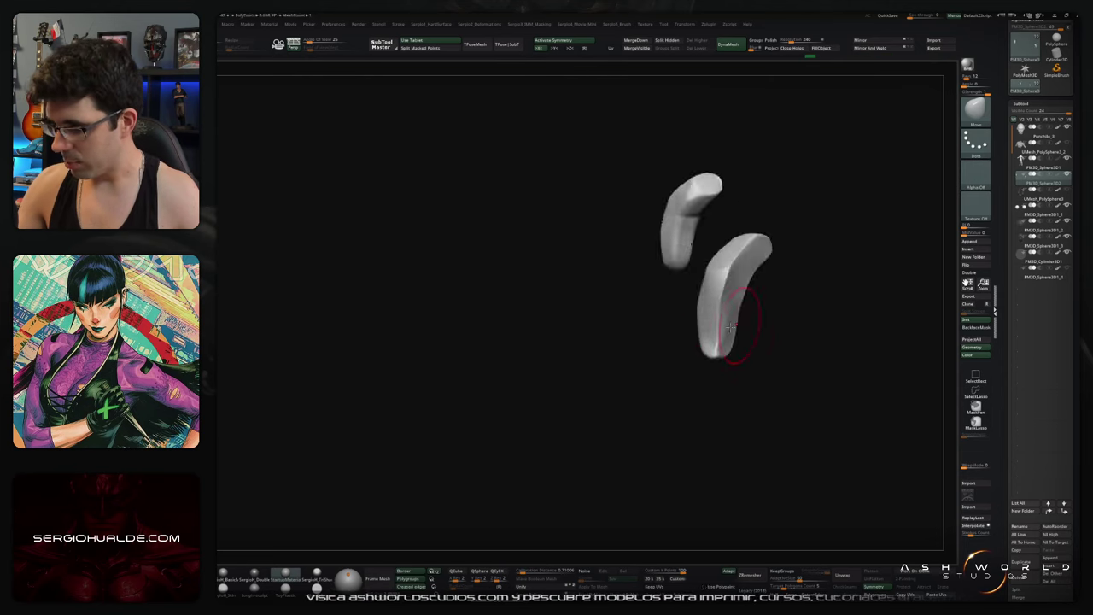
Step: Tilt the bent piece upright, slide the left piece right, then restore the full figure zoomed on the hand
right_click_drag(727, 284, 727, 240)
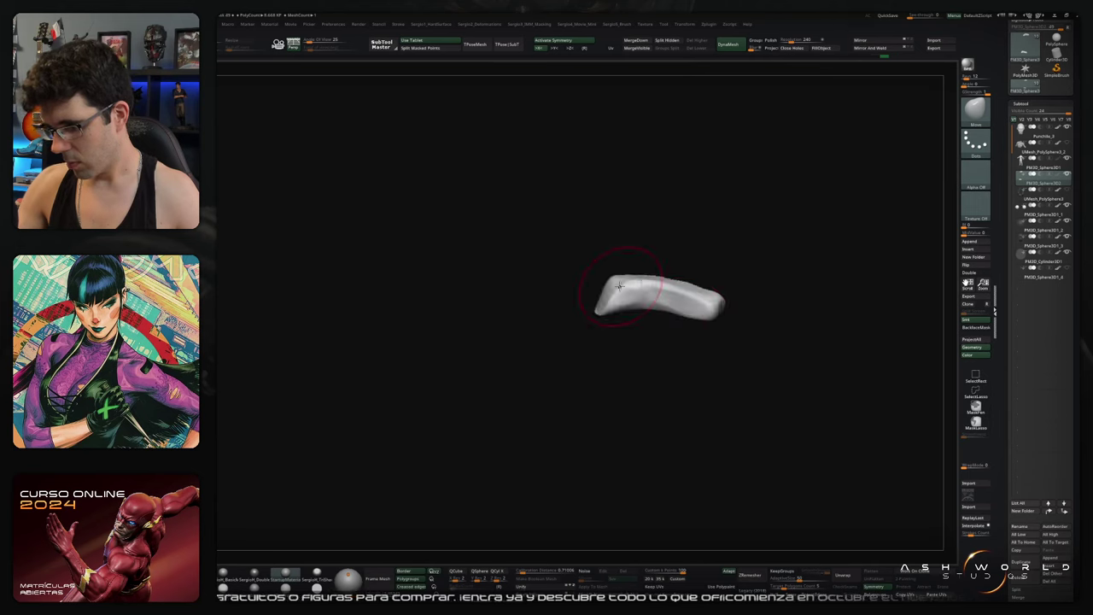
right_click_drag(623, 273, 668, 290)
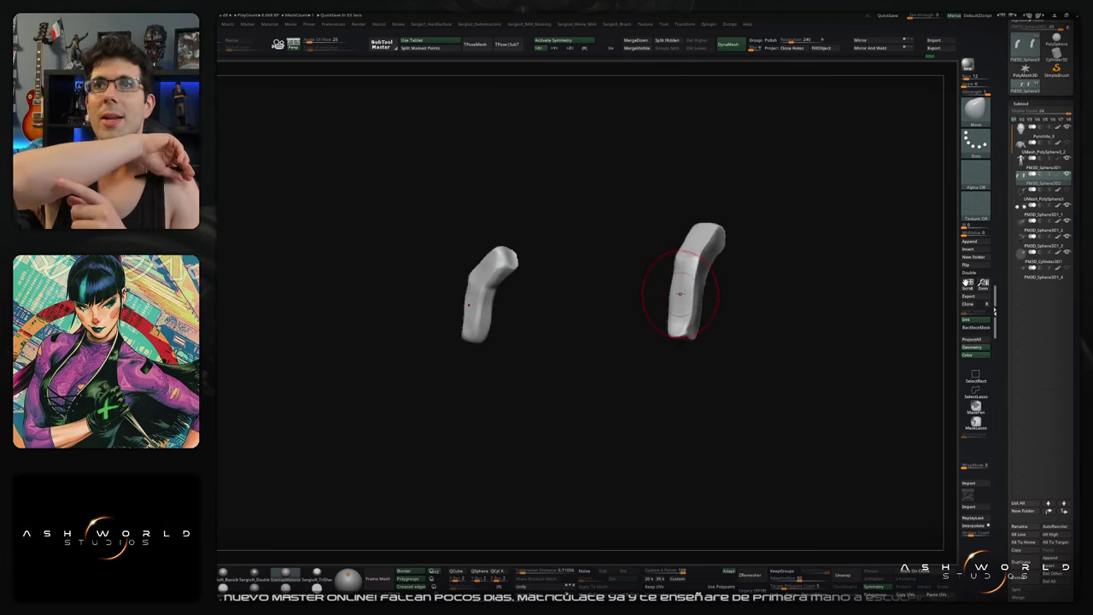
left_click_drag(752, 301, 880, 239)
right_click_drag(687, 341, 700, 349)
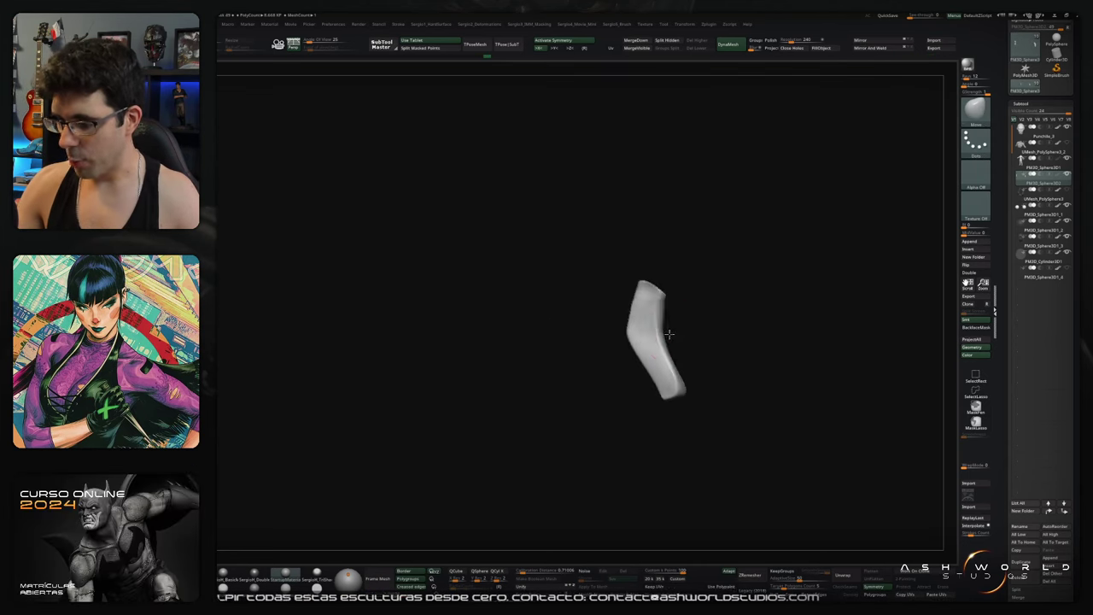
right_click_drag(643, 346, 621, 322)
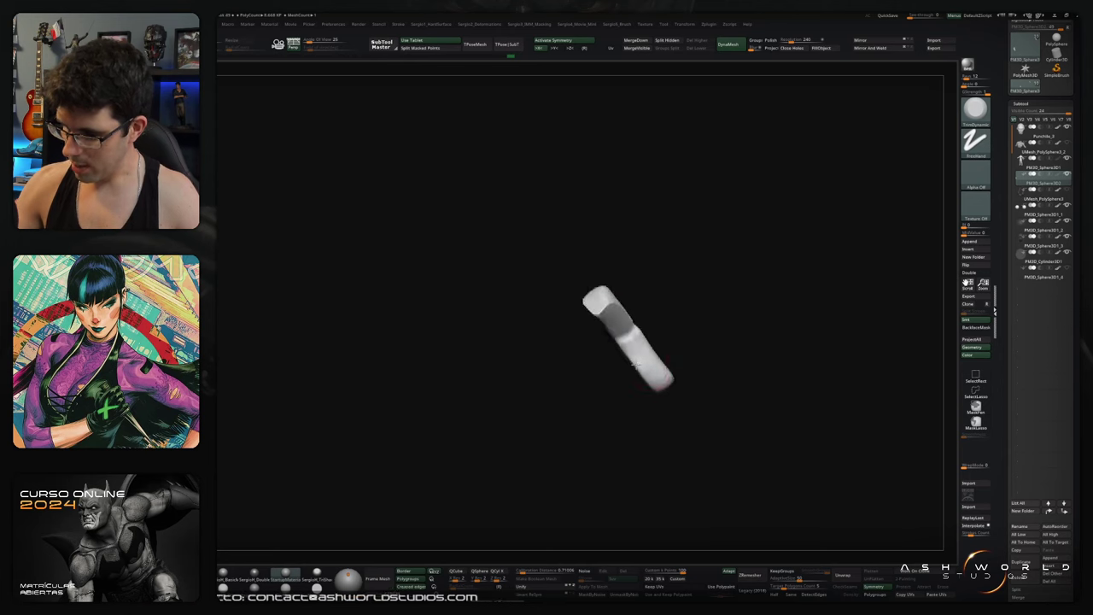
right_click_drag(633, 363, 670, 373)
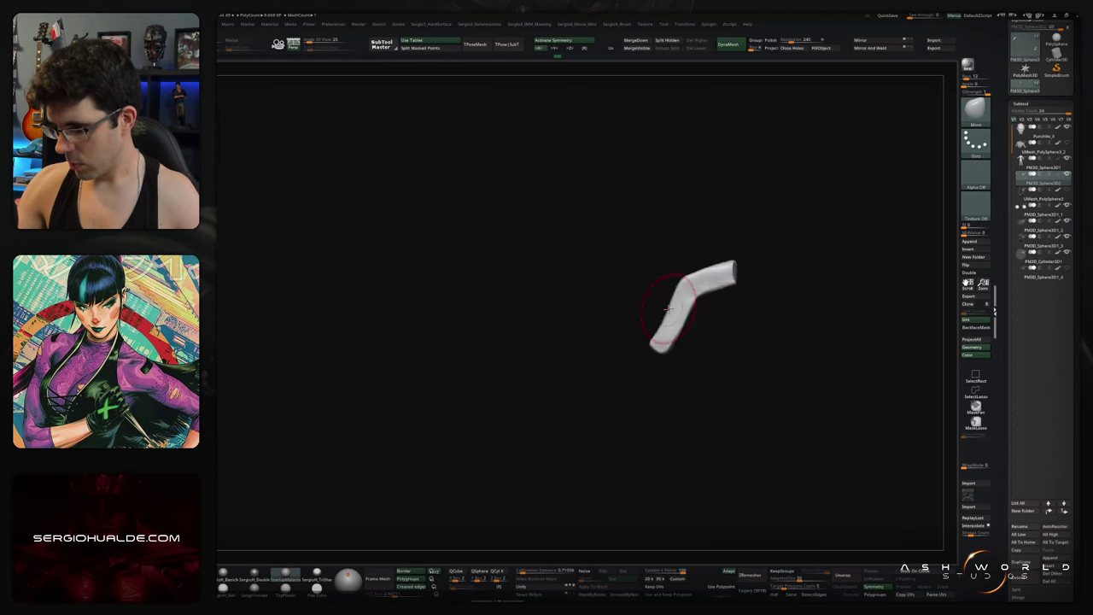
key("w")
right_click_drag(696, 333, 690, 375, "ctrl")
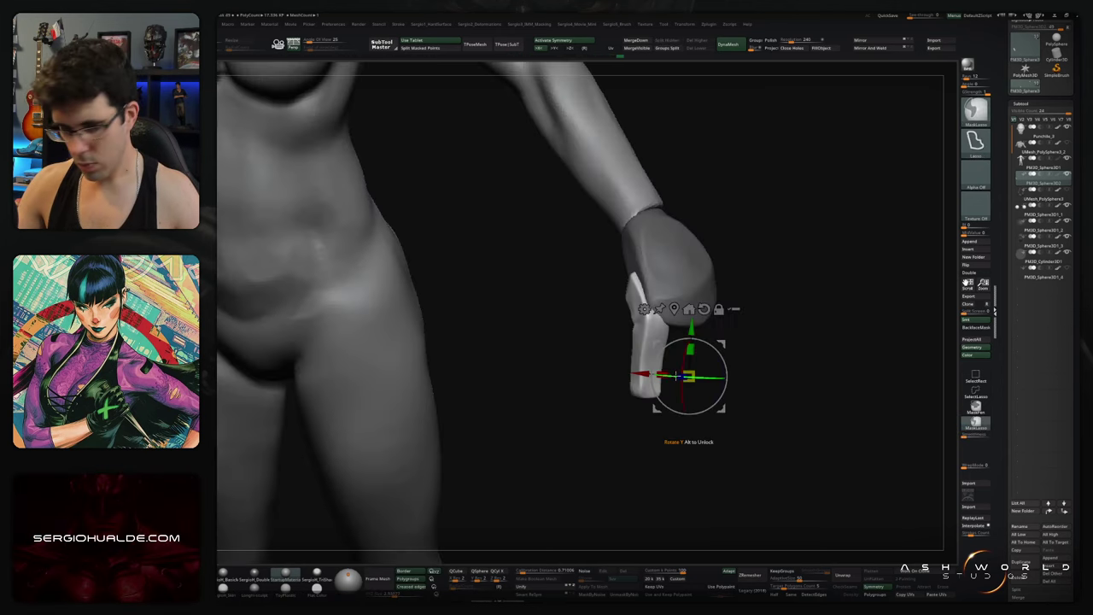
Step: Solo the hand pieces and set the bent thumb piece against the palm beside the four fingers
key("shift+ctrl+s")
mouse_move(709, 325)
right_mouse_down("ctrl")
mouse_move(692, 292)
mouse_move(688, 354)
mouse_move(710, 356)
right_mouse_up("ctrl")
key("q")
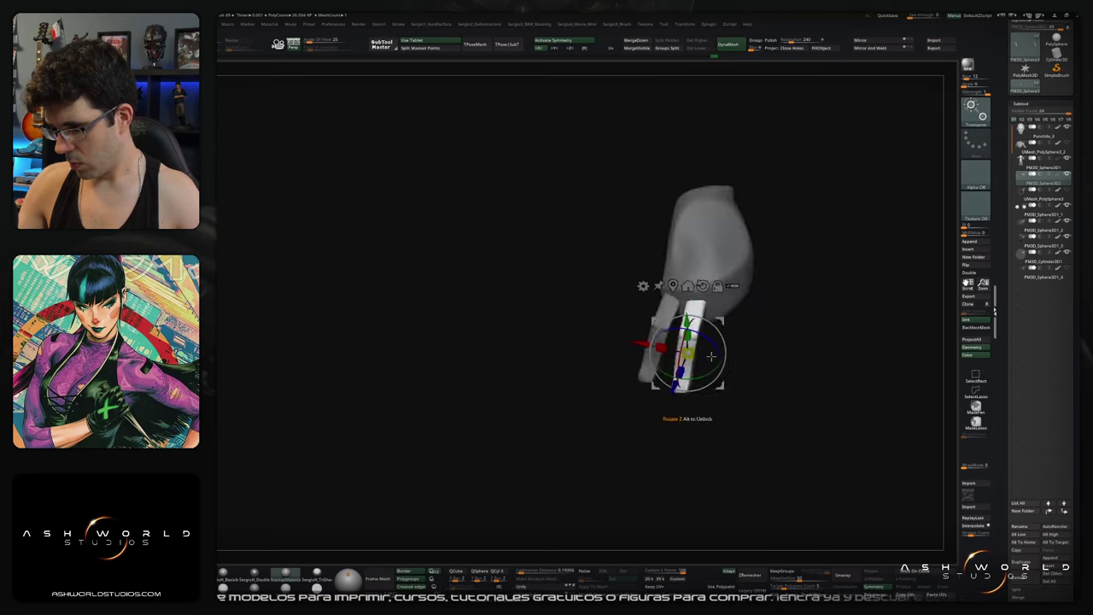
left_click_drag(728, 329, 662, 345)
mouse_move(702, 330)
right_mouse_down()
mouse_move(711, 370)
mouse_move(762, 359)
right_mouse_up()
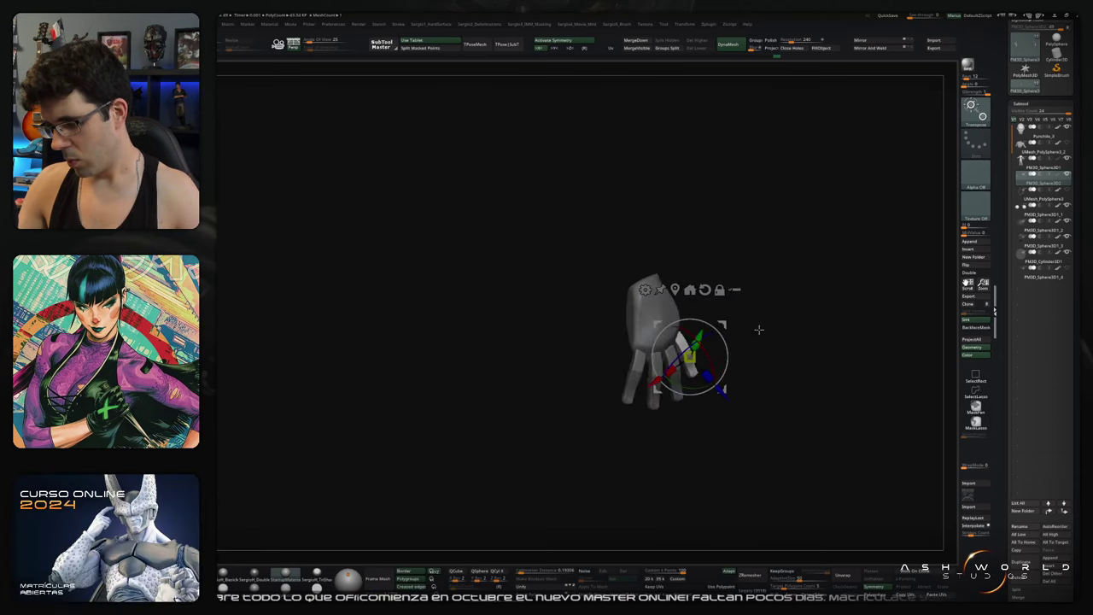
right_click_drag(628, 309, 635, 368)
key("q")
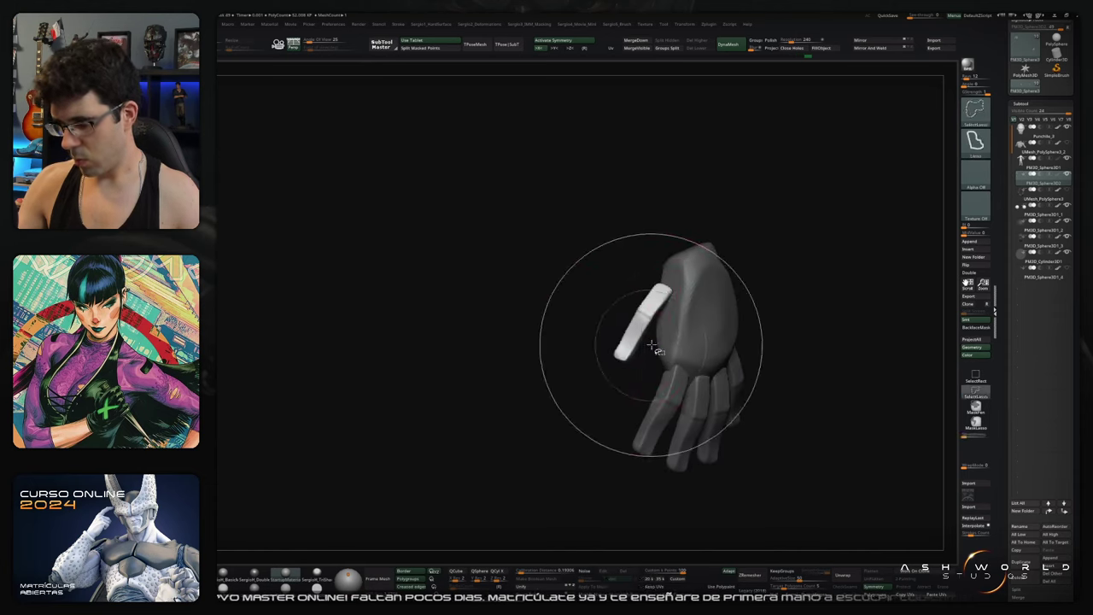
mouse_move(664, 282)
right_mouse_down()
mouse_move(745, 296)
mouse_move(683, 340)
mouse_move(677, 369)
mouse_move(666, 320)
mouse_move(649, 346)
mouse_move(643, 296)
right_mouse_up()
key("q")
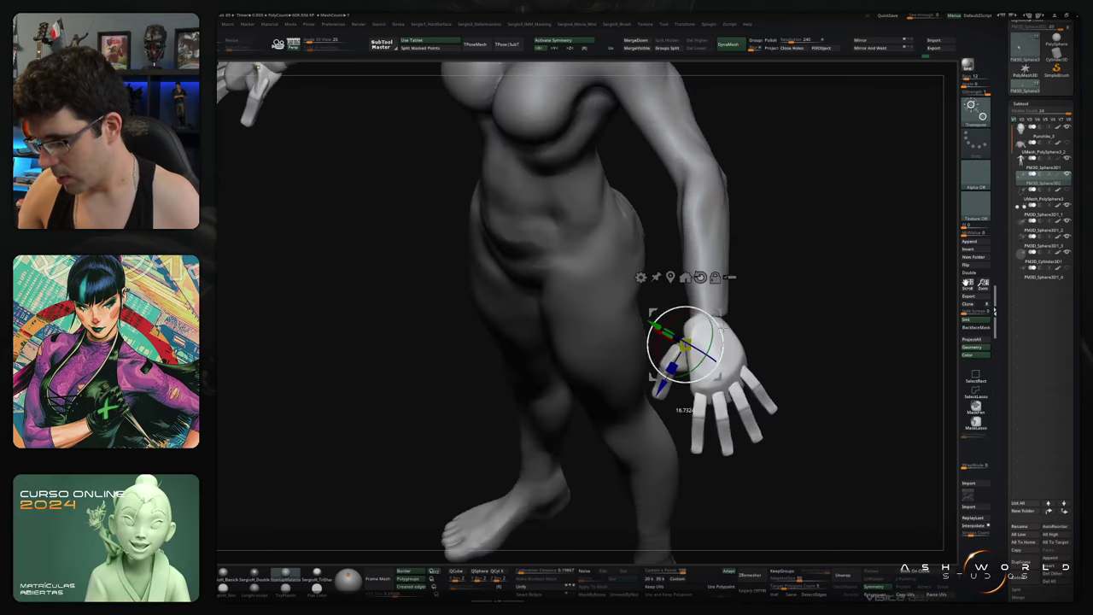
right_click_drag(704, 401, 683, 363, "alt")
key("f")
mouse_move(732, 325)
right_mouse_down()
mouse_move(756, 298)
mouse_move(711, 284)
mouse_move(685, 333)
right_mouse_up()
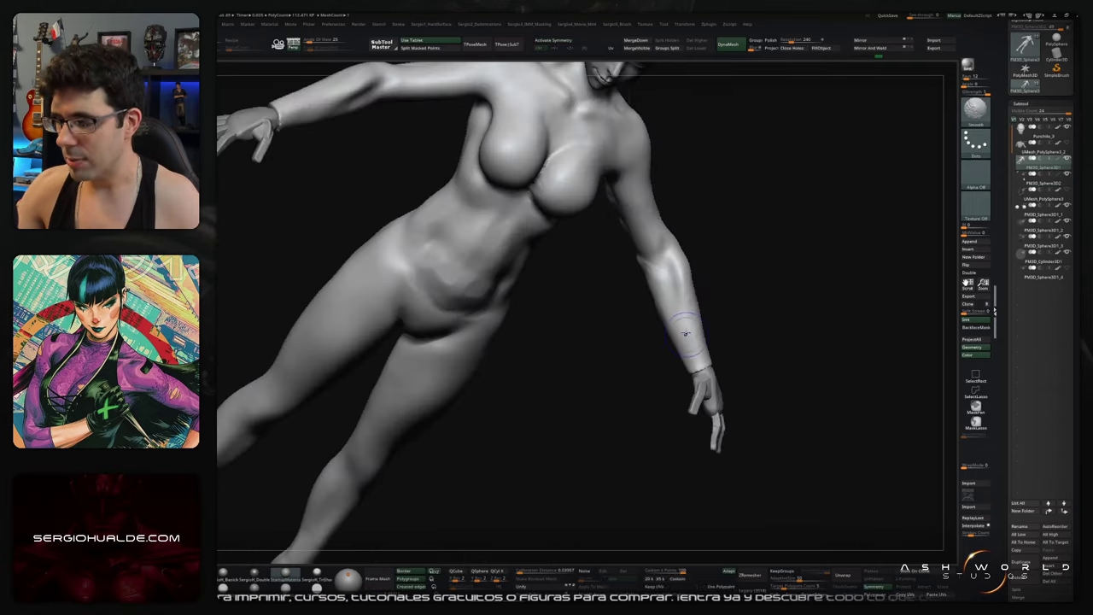
mouse_move(658, 254)
right_mouse_down()
mouse_move(655, 239)
mouse_move(646, 258)
mouse_move(557, 309)
right_mouse_up()
mouse_move(484, 296)
right_mouse_down()
mouse_move(576, 322)
mouse_move(520, 312)
mouse_move(507, 262)
mouse_move(479, 323)
right_mouse_up()
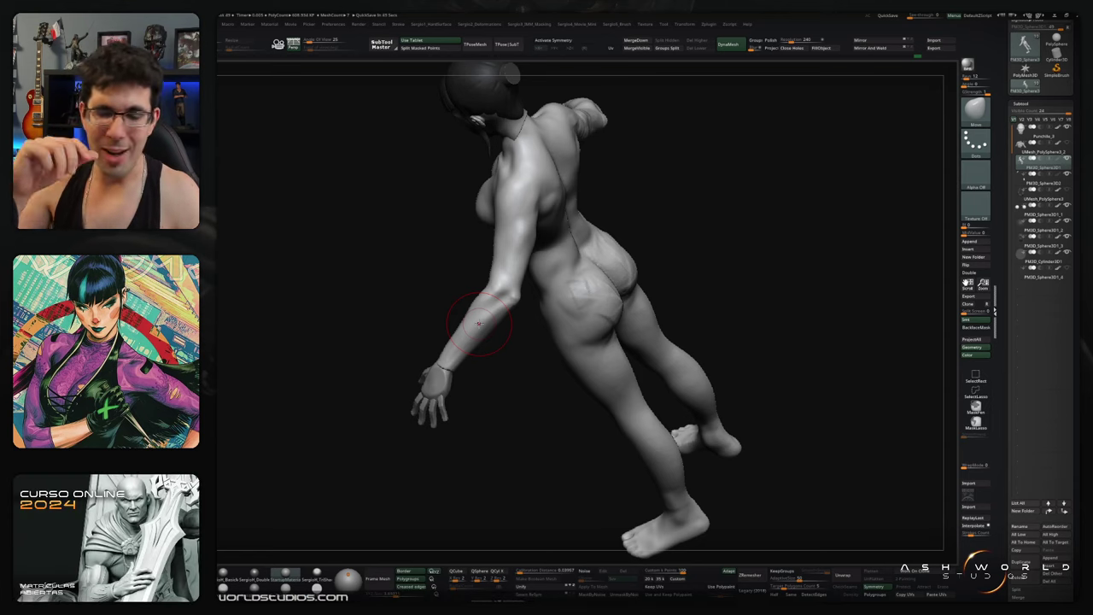
right_click_drag(479, 324, 649, 312)
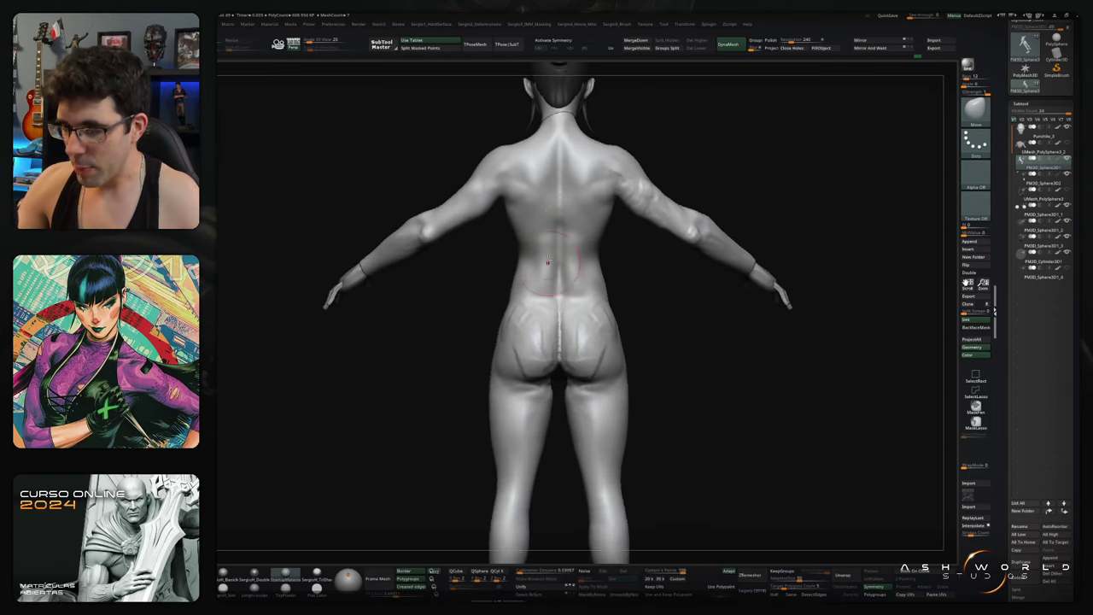
mouse_move(854, 85)
right_mouse_down()
mouse_move(726, 303)
mouse_move(609, 268)
mouse_move(632, 216)
mouse_move(622, 251)
mouse_move(586, 231)
right_mouse_up()
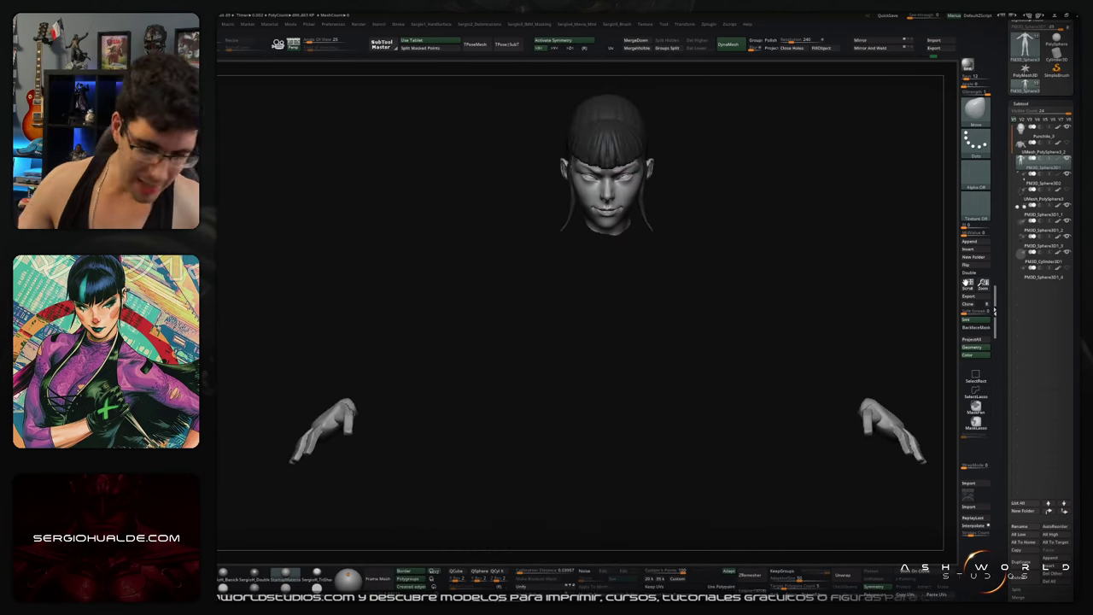
mouse_move(708, 287)
right_mouse_down()
mouse_move(628, 256)
mouse_move(674, 295)
mouse_move(555, 338)
mouse_move(654, 398)
mouse_move(646, 317)
mouse_move(658, 335)
mouse_move(651, 349)
mouse_move(646, 305)
mouse_move(636, 342)
mouse_move(636, 310)
mouse_move(609, 275)
mouse_move(694, 371)
mouse_move(683, 353)
mouse_move(703, 256)
mouse_move(639, 376)
mouse_move(742, 345)
mouse_move(759, 310)
right_mouse_up()
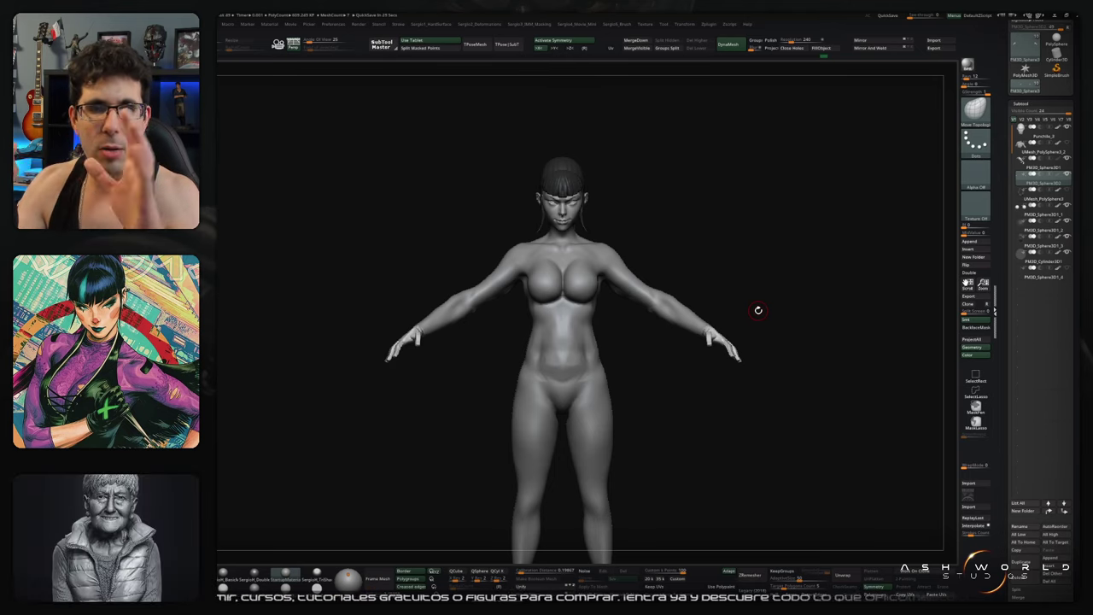
Step: Check the A-posed figure from front and back, pick the Move brush, and anchor on the head
mouse_move(758, 310)
right_mouse_down()
mouse_move(647, 316)
mouse_move(573, 361)
right_mouse_up()
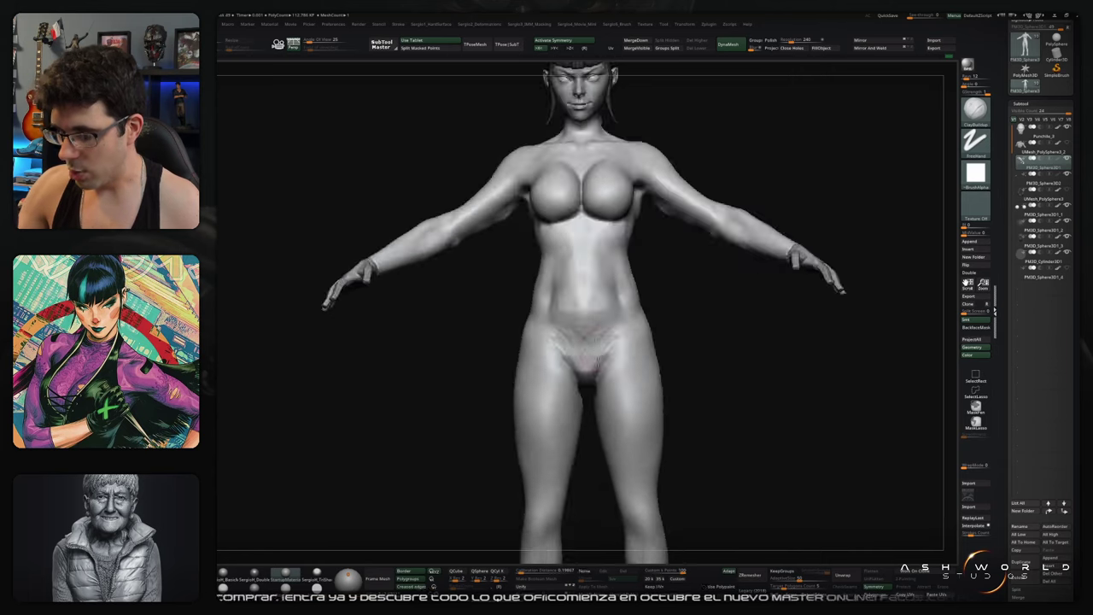
mouse_move(609, 323)
right_mouse_down()
mouse_move(578, 410)
mouse_move(556, 393)
mouse_move(553, 319)
right_mouse_up()
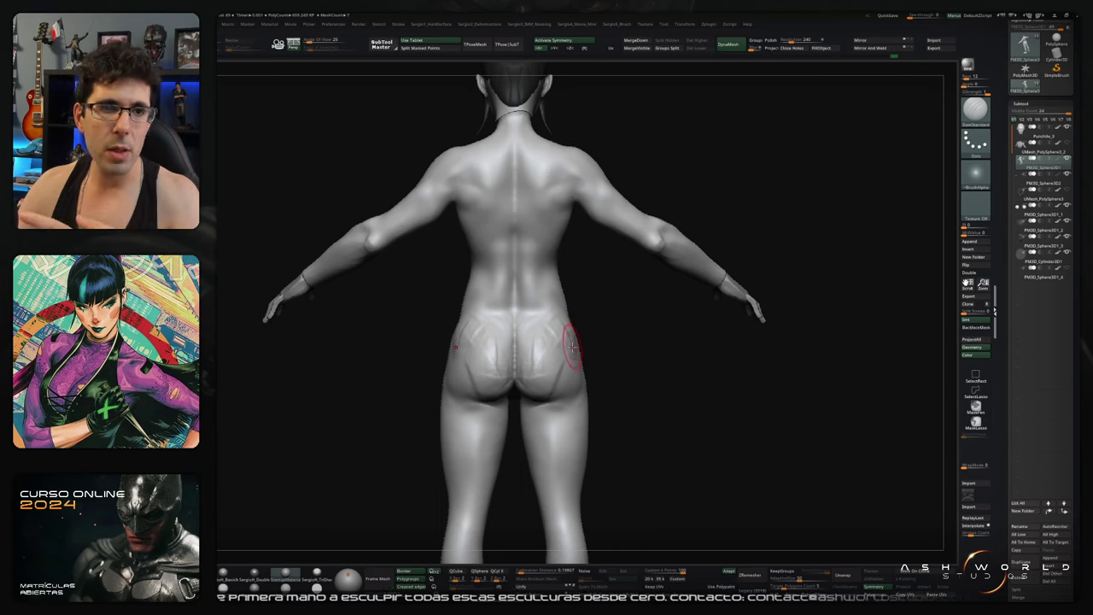
mouse_move(572, 343)
right_mouse_down()
mouse_move(566, 332)
mouse_move(512, 341)
mouse_move(561, 361)
mouse_move(542, 424)
mouse_move(561, 427)
mouse_move(610, 346)
mouse_move(691, 366)
mouse_move(713, 271)
right_mouse_up()
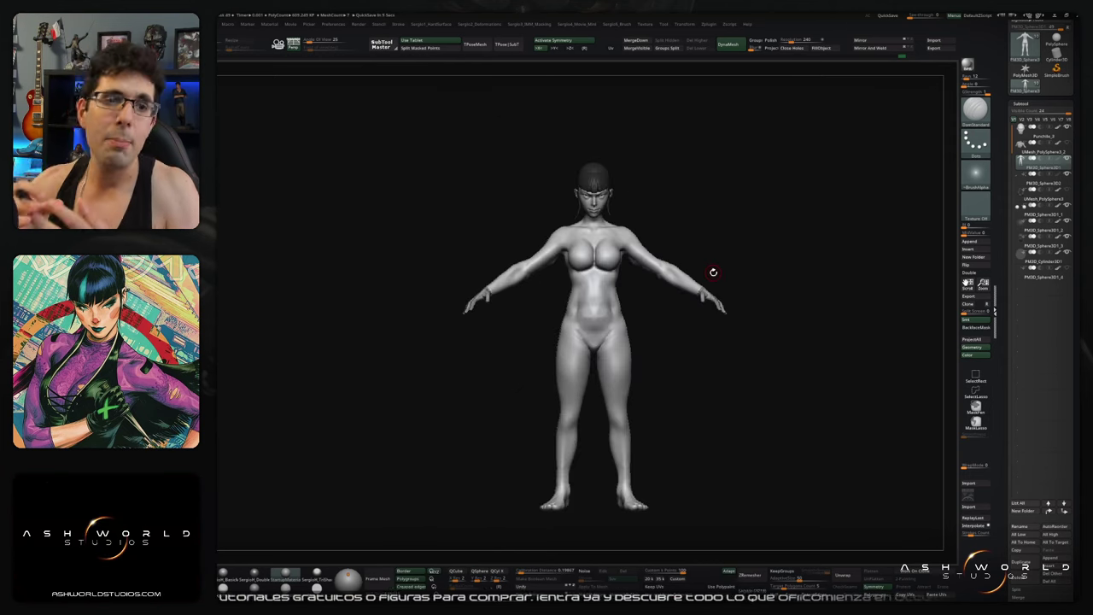
key("b")
key("m")
key("v")
mouse_move(631, 342)
right_mouse_down()
mouse_move(602, 327)
mouse_move(639, 324)
mouse_move(635, 314)
mouse_move(620, 330)
right_mouse_up()
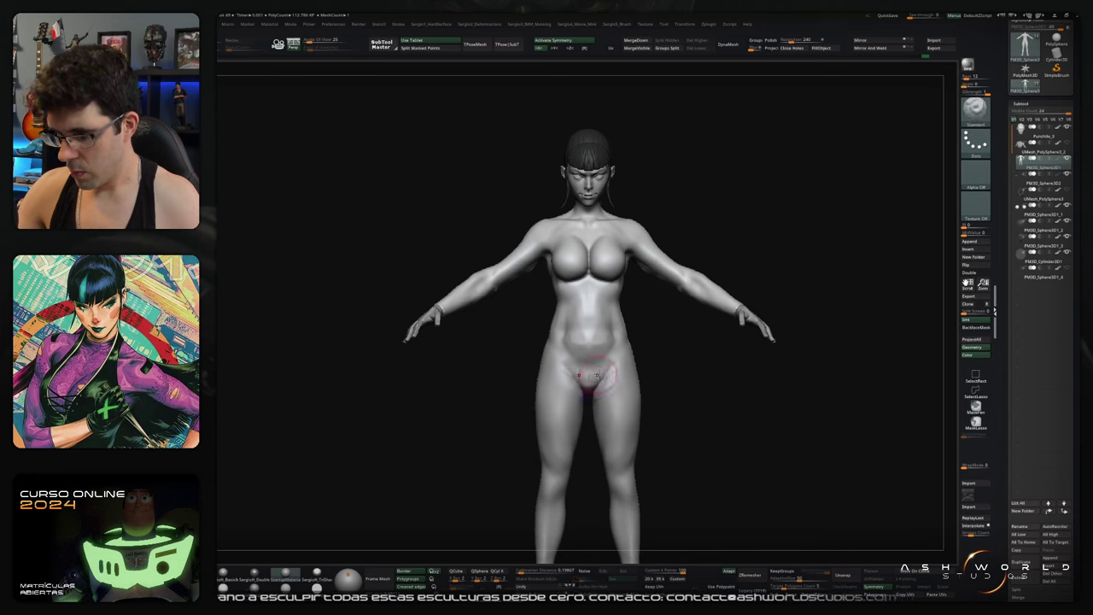
right_click_drag(595, 374, 608, 341)
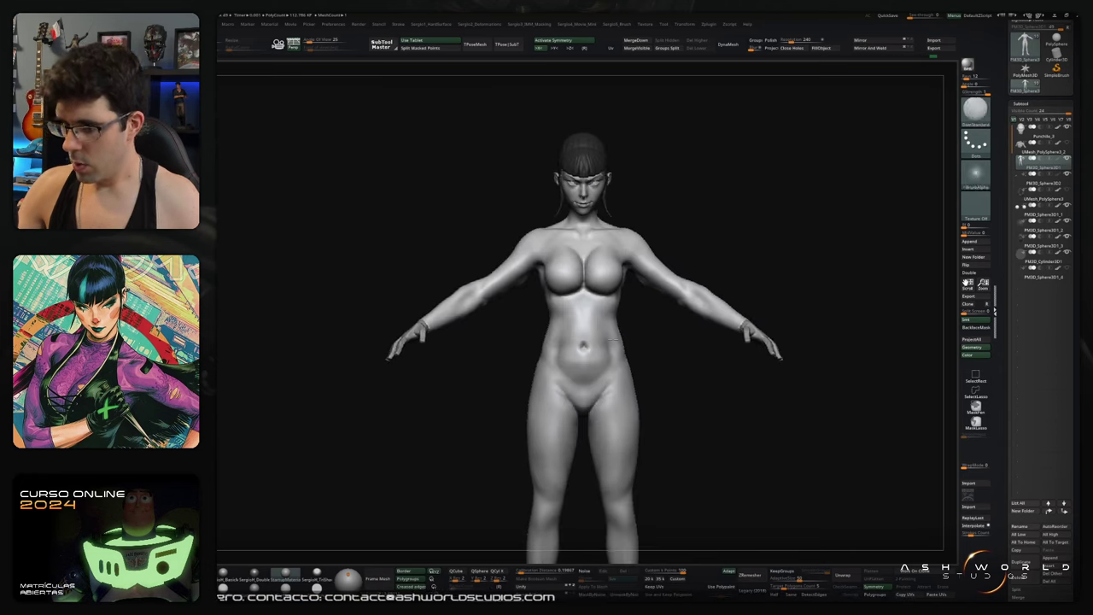
right_click_drag(609, 338, 674, 176)
Step: Anchor the Transpose gizmo at the top of the head and frame the whole figure in profile
key("w")
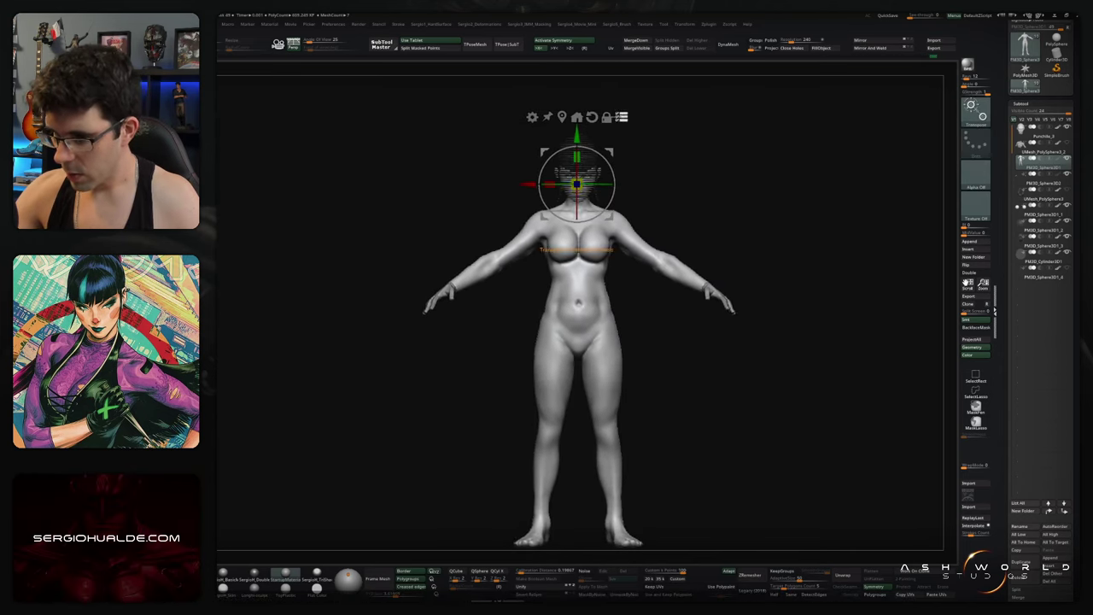
right_click_drag(580, 197, 603, 249, "alt")
key("f")
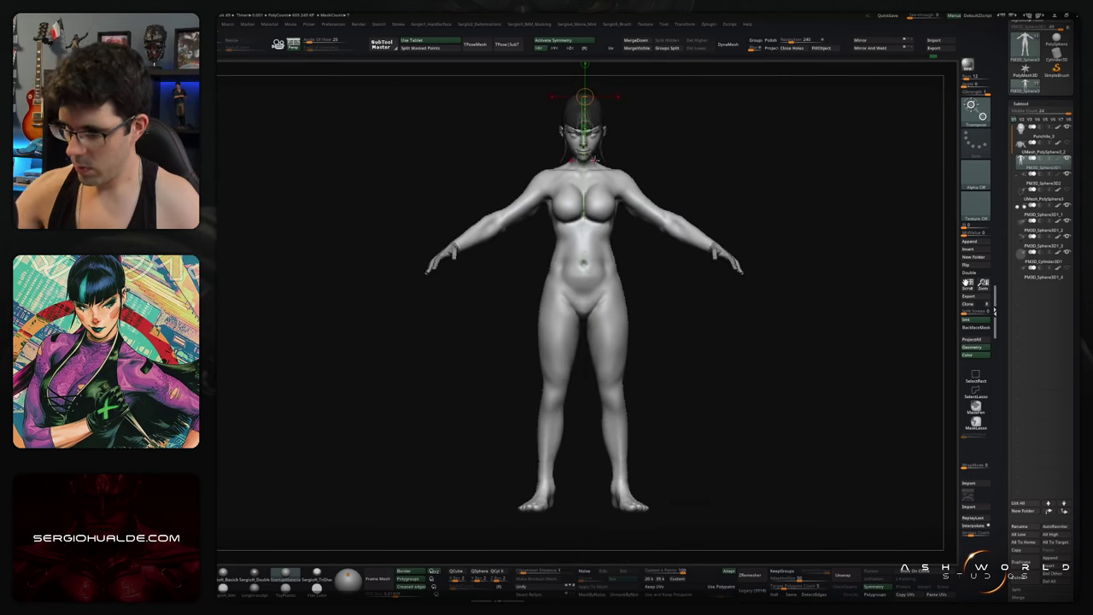
right_click_drag(649, 342, 734, 342, "shift")
right_click_drag(581, 256, 606, 359, "alt")
key("f")
key("y")
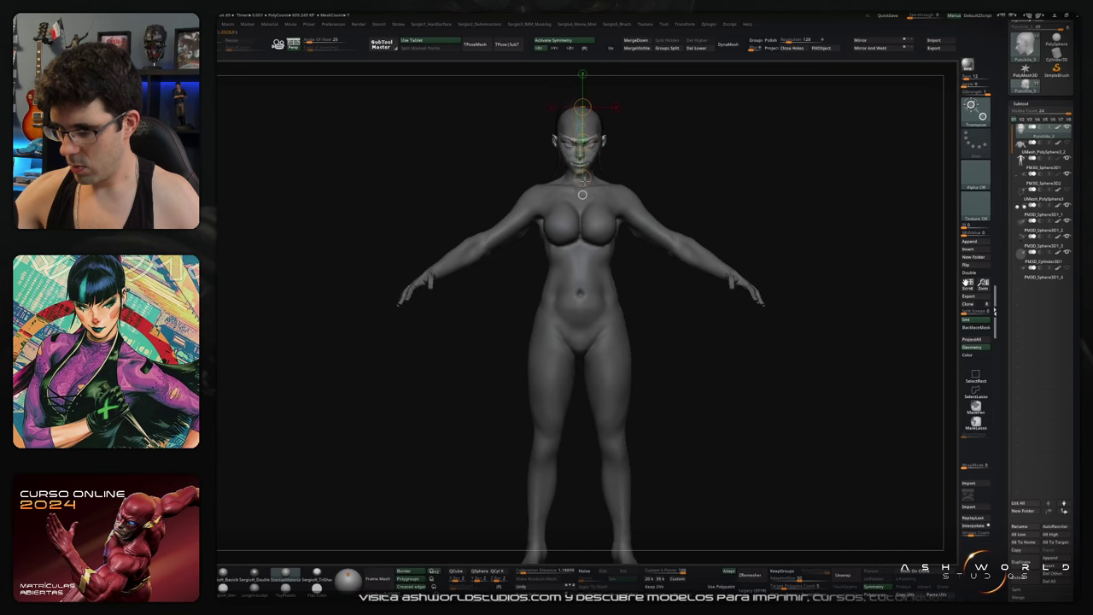
key("q")
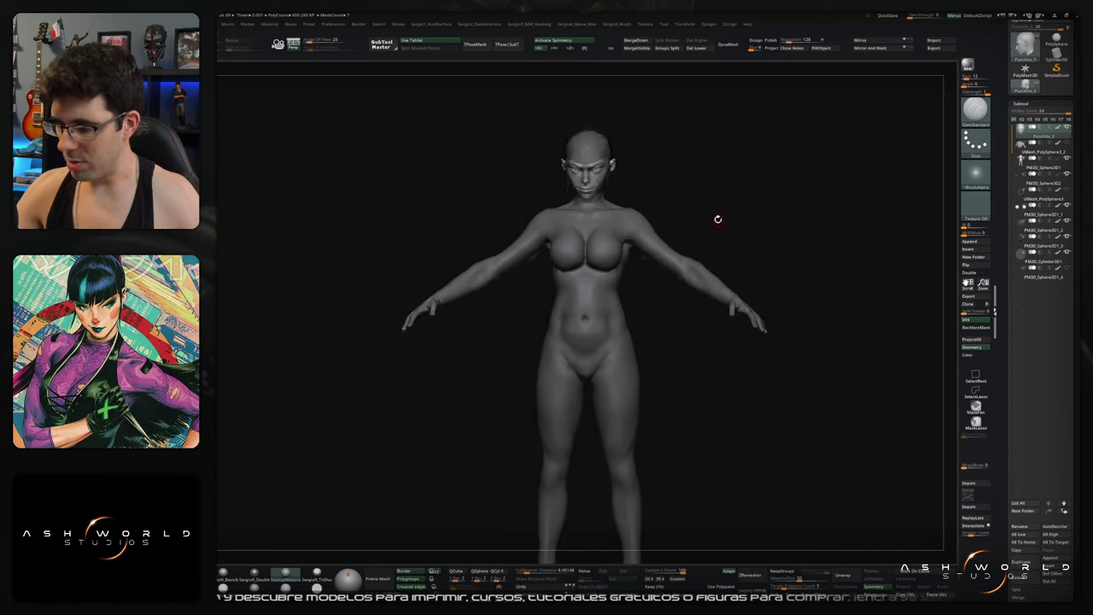
Step: Move the current subtool up the SubTool list, confirm the non-undoable operation, and reactivate the posing gizmo
key("f")
key("ctrl")
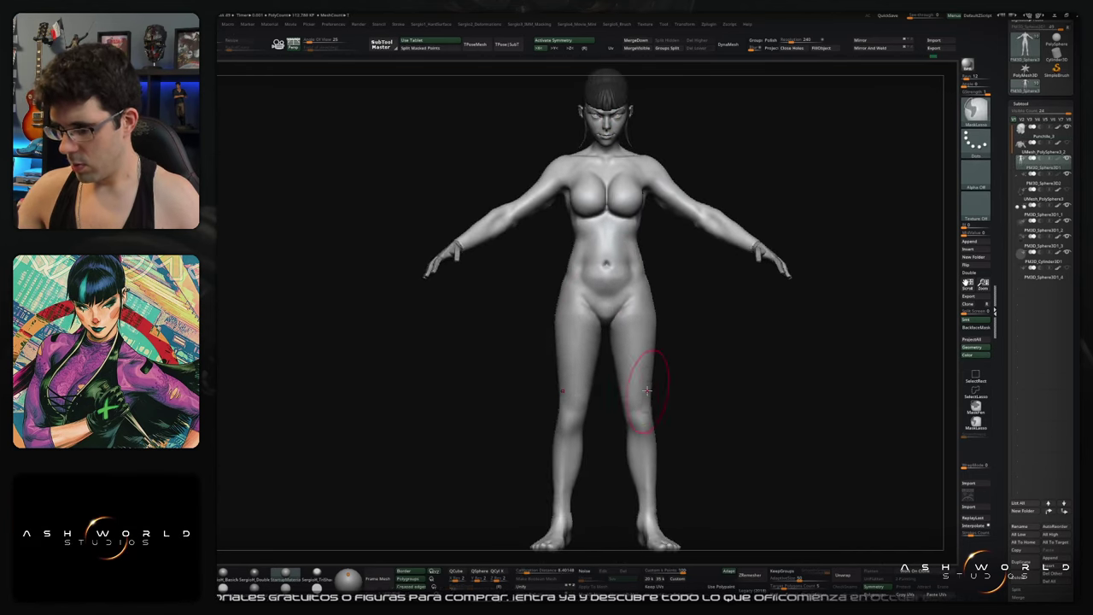
mouse_move(654, 362)
right_mouse_down()
mouse_move(666, 316)
mouse_move(688, 334)
right_mouse_up()
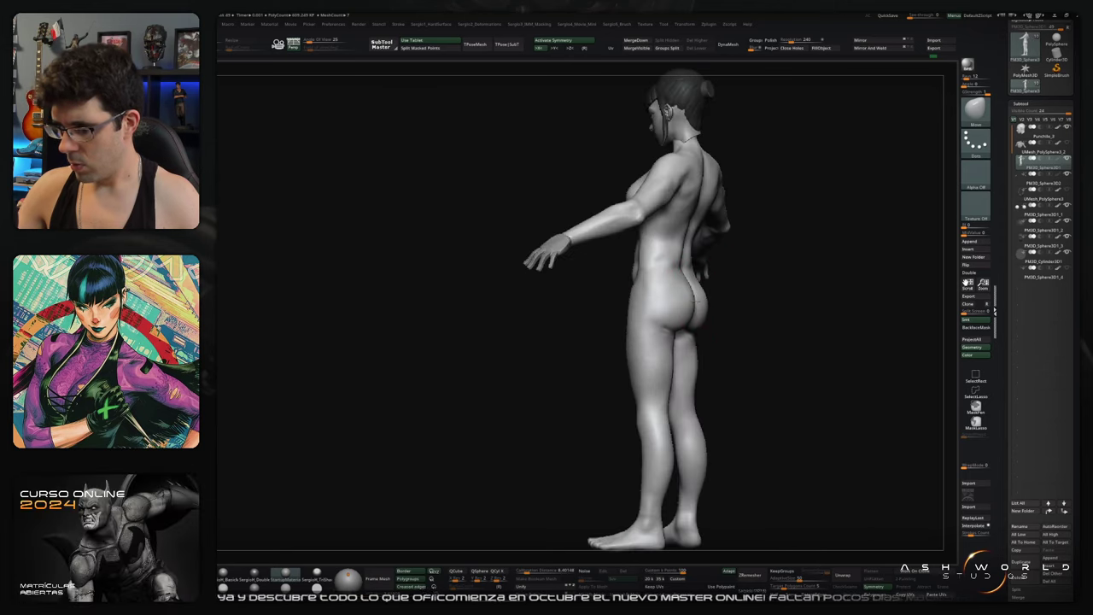
right_click_drag(709, 298, 720, 376)
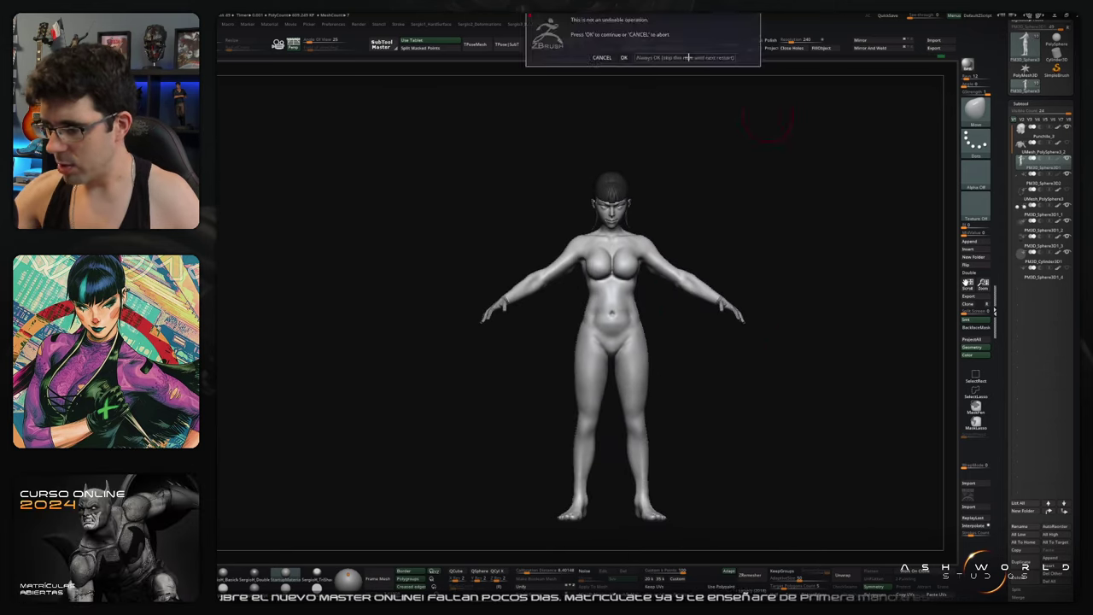
left_click_drag(1042, 276, 1042, 167)
right_click_drag(726, 325, 663, 309)
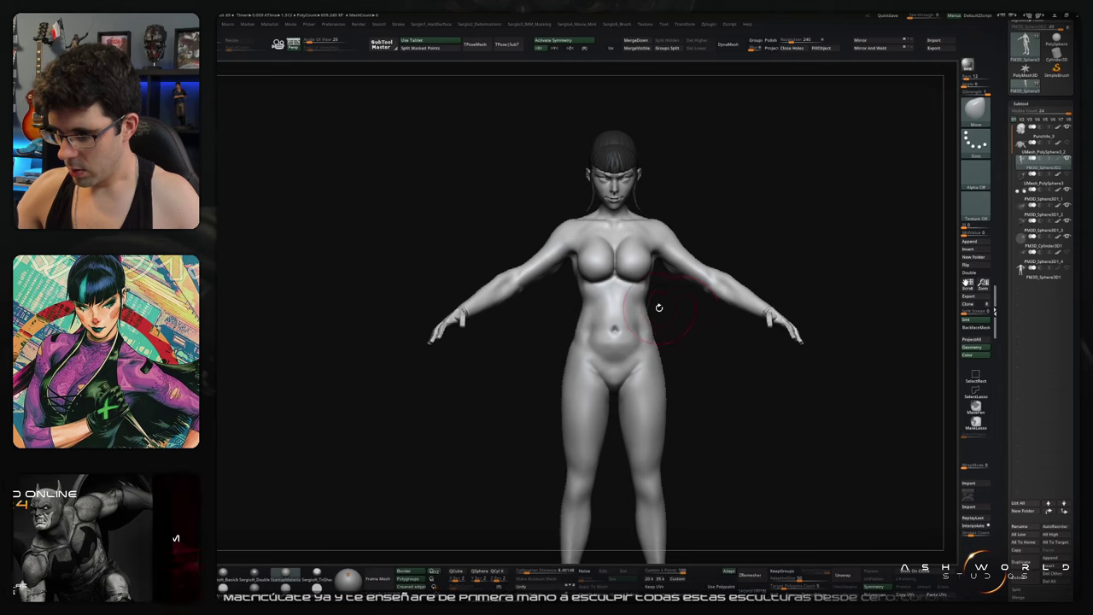
right_click_drag(659, 270, 729, 276)
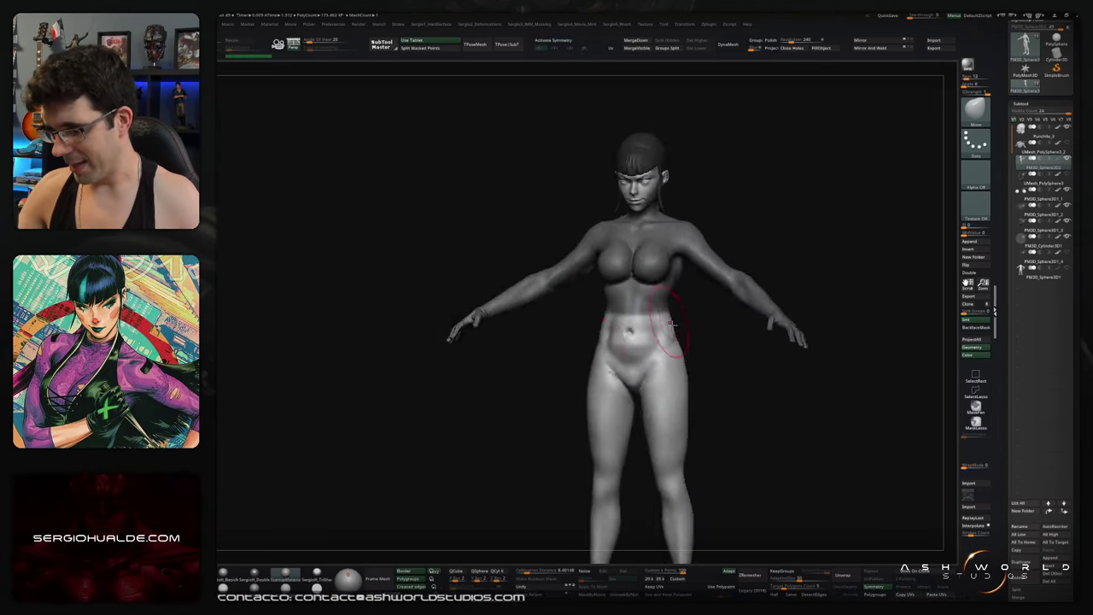
key("w")
mouse_move(700, 330)
right_mouse_down()
mouse_move(722, 278)
mouse_move(788, 325)
right_mouse_up()
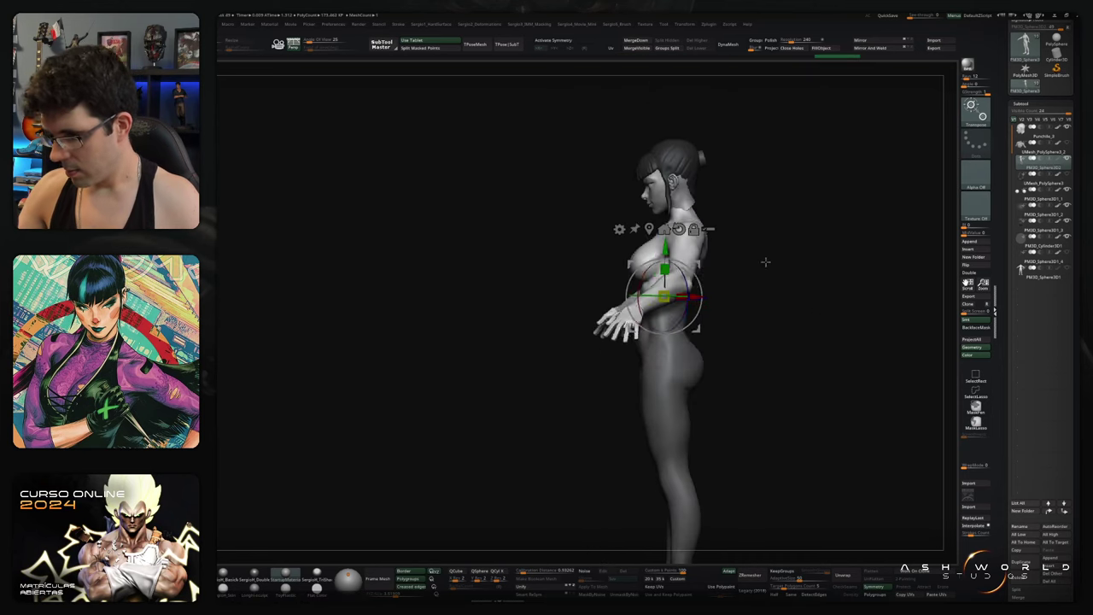
Step: Rotate the heroine's lower body and leg outward with the Transpose gizmo
mouse_move(658, 359)
right_mouse_down()
mouse_move(747, 263)
mouse_move(755, 281)
right_mouse_up()
left_click_drag(639, 264, 636, 253)
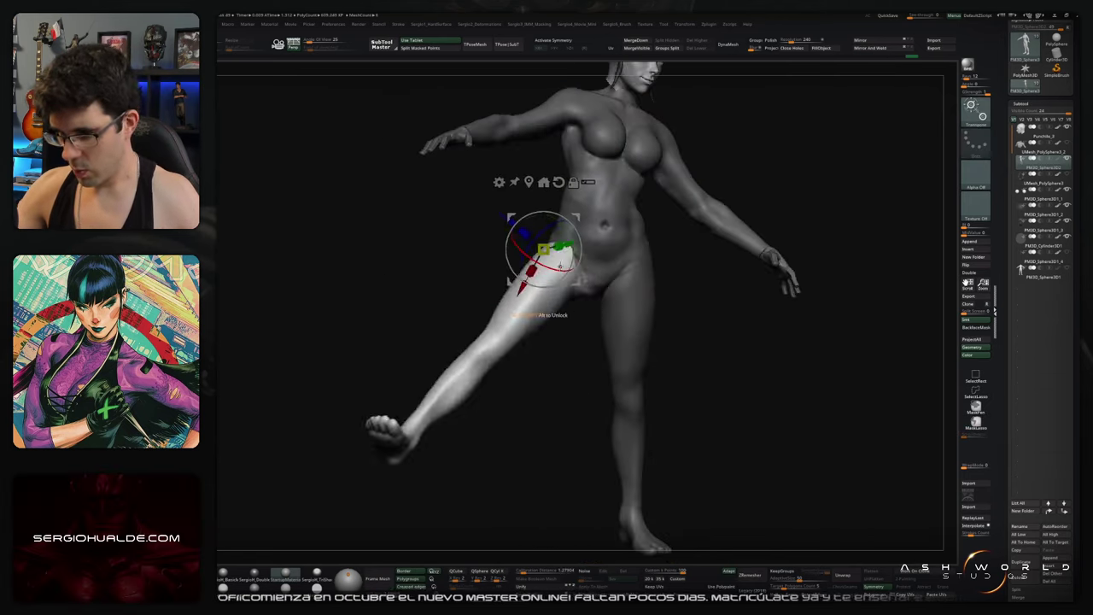
mouse_move(560, 266)
left_mouse_down()
mouse_move(507, 332)
mouse_move(628, 286)
mouse_move(528, 257)
mouse_move(563, 151)
left_mouse_up()
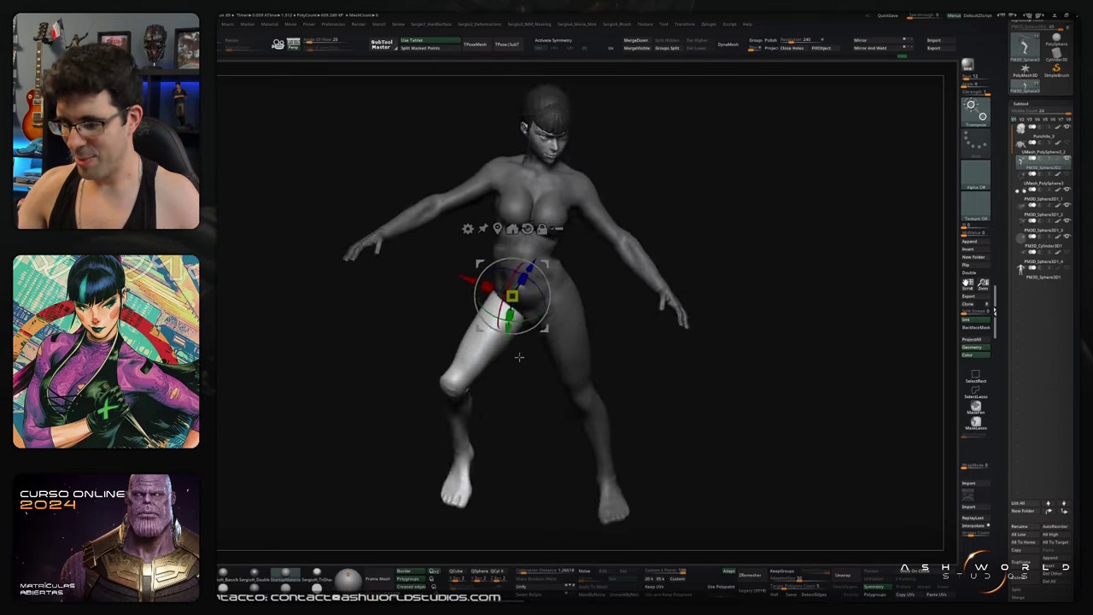
left_click_drag(564, 151, 649, 256)
Step: Pivot at the shoulder and swing the arm down so the hand rests on the hip
left_click(673, 184)
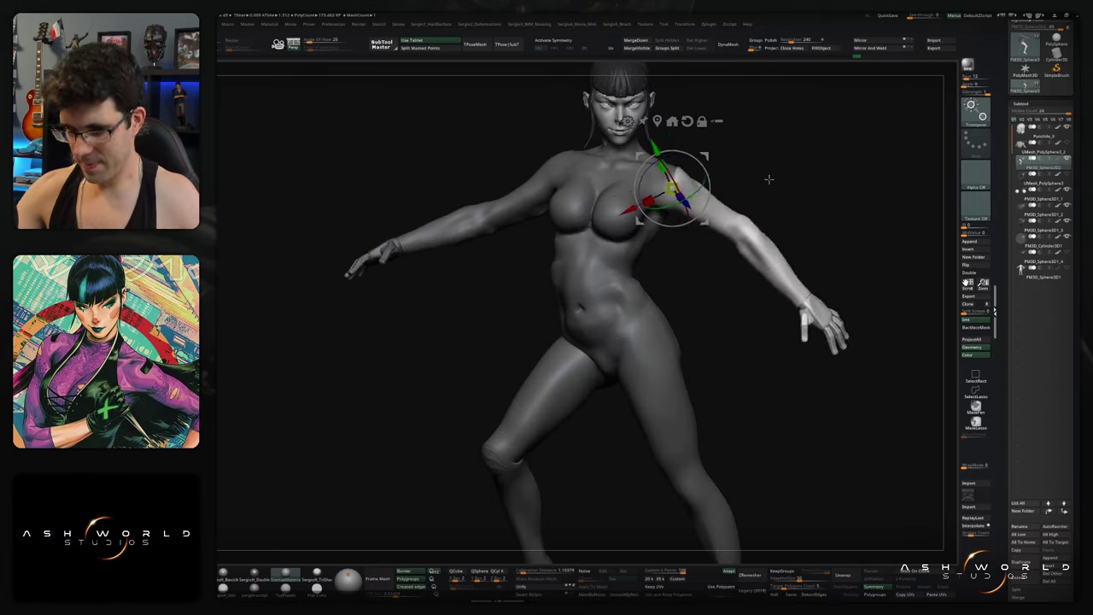
left_click_drag(720, 169, 708, 274)
mouse_move(811, 384)
left_mouse_down()
mouse_move(769, 368)
mouse_move(675, 208)
mouse_move(654, 310)
mouse_move(566, 317)
mouse_move(662, 262)
mouse_move(803, 267)
mouse_move(654, 264)
left_mouse_up()
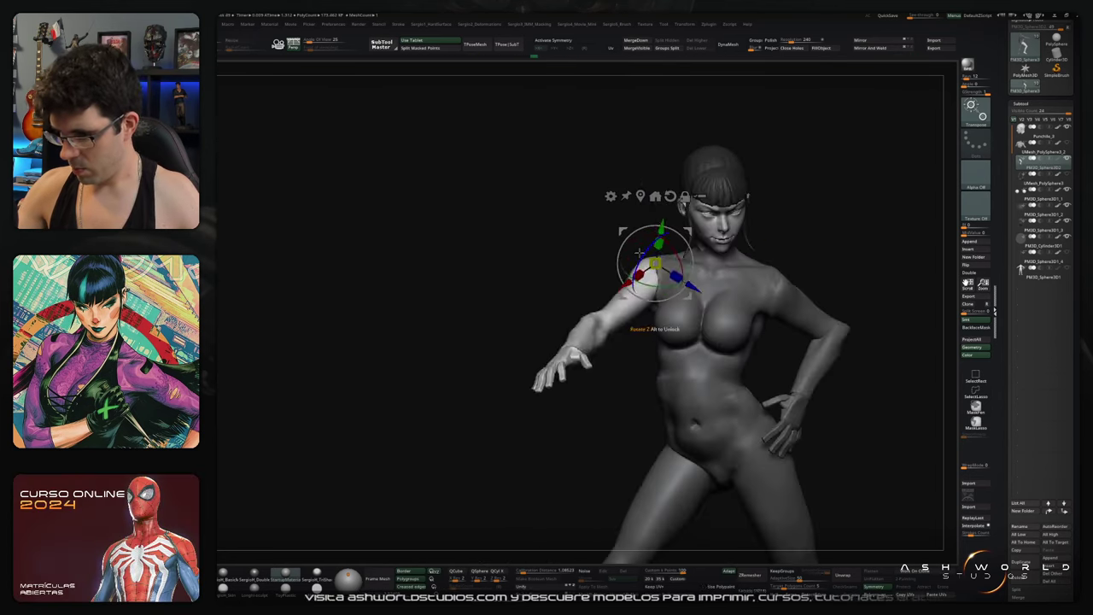
Step: Bend the other forearm across the chest at the elbow, then turn the figure to face forward
left_click_drag(854, 299, 768, 308)
left_click_drag(628, 346, 683, 308)
mouse_move(854, 299)
left_mouse_down()
mouse_move(906, 257)
mouse_move(768, 320)
left_mouse_up()
key("q")
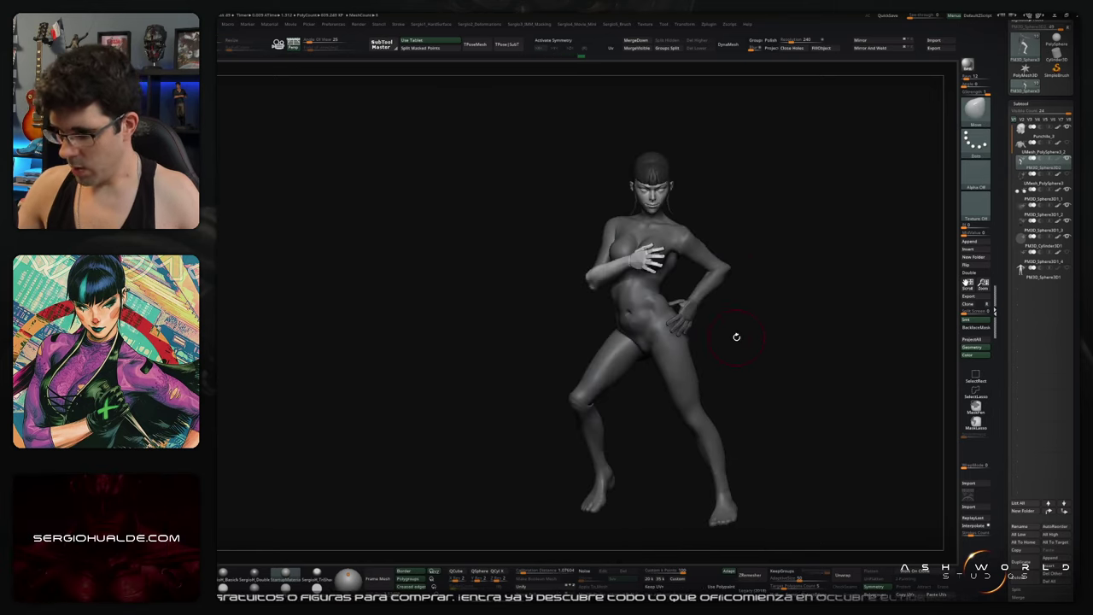
key("w")
left_click_drag(624, 316, 589, 316)
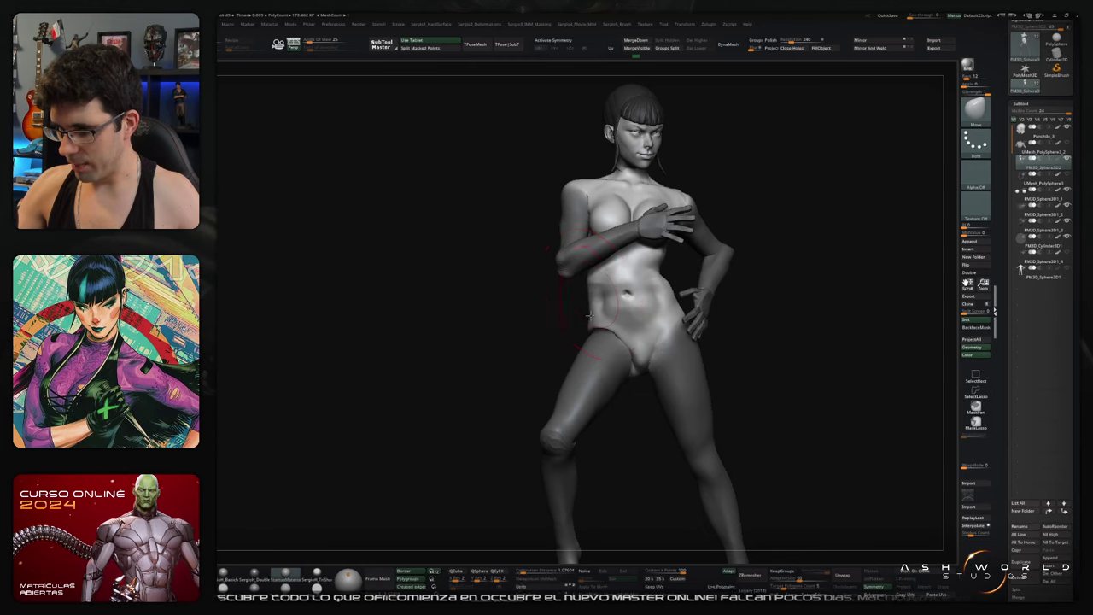
Step: Hide the arms with SelectRect to expose the back and torso
mouse_move(651, 296)
left_mouse_down()
mouse_move(806, 336)
mouse_move(732, 358)
mouse_move(647, 335)
mouse_move(710, 337)
left_mouse_up()
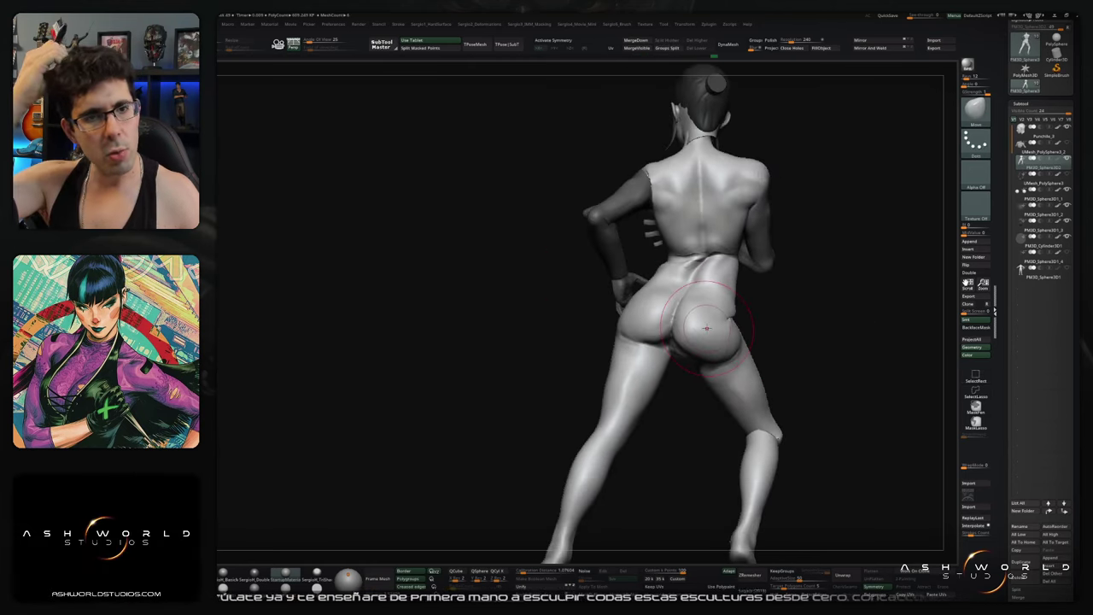
mouse_move(776, 312)
left_mouse_down()
mouse_move(675, 332)
mouse_move(699, 339)
mouse_move(670, 339)
mouse_move(658, 325)
left_mouse_up()
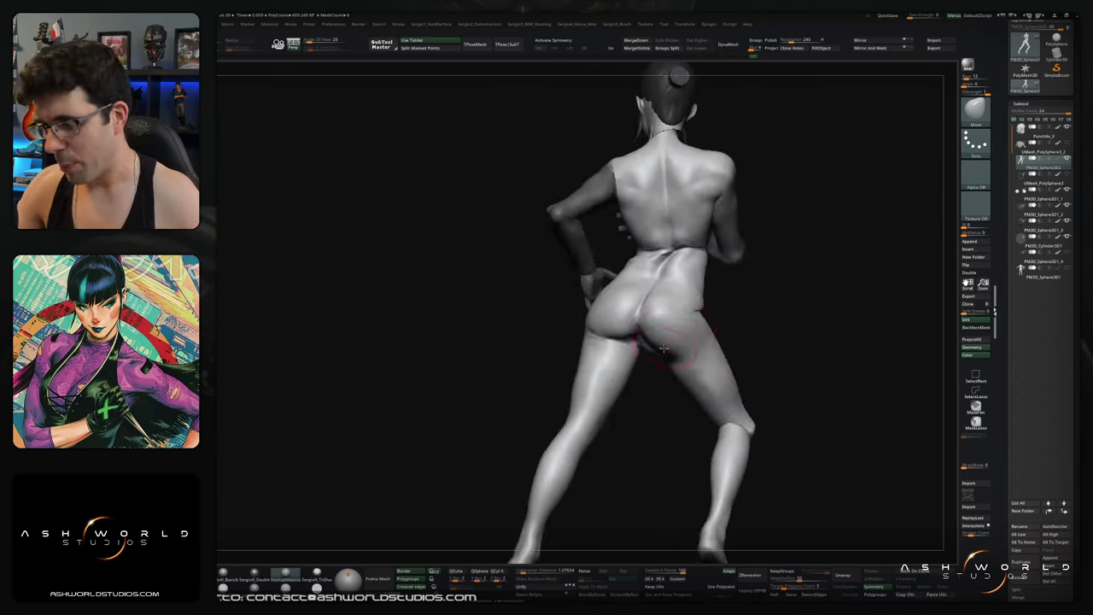
mouse_move(679, 285)
left_mouse_down()
mouse_move(727, 293)
mouse_move(720, 282)
mouse_move(607, 261)
mouse_move(615, 267)
left_mouse_up()
mouse_move(569, 314)
left_mouse_down()
mouse_move(638, 224)
mouse_move(693, 220)
left_mouse_up()
left_click(709, 355, "ctrl+alt+shift")
mouse_move(709, 355)
left_mouse_down()
mouse_move(570, 340)
mouse_move(563, 301)
left_mouse_up()
left_click_drag(595, 266, 675, 246)
mouse_move(593, 240)
left_mouse_down()
mouse_move(615, 238)
mouse_move(665, 284)
mouse_move(639, 294)
mouse_move(632, 338)
mouse_move(592, 322)
mouse_move(577, 387)
mouse_move(532, 293)
mouse_move(598, 305)
mouse_move(512, 354)
mouse_move(499, 422)
mouse_move(507, 367)
mouse_move(526, 373)
mouse_move(480, 317)
mouse_move(584, 285)
left_mouse_up()
Step: Build up the back, glutes and thighs with ClayBuildup and deepen the spine groove with DamStandard
key("b")
key("c")
key("b")
key("b")
key("d")
key("s")
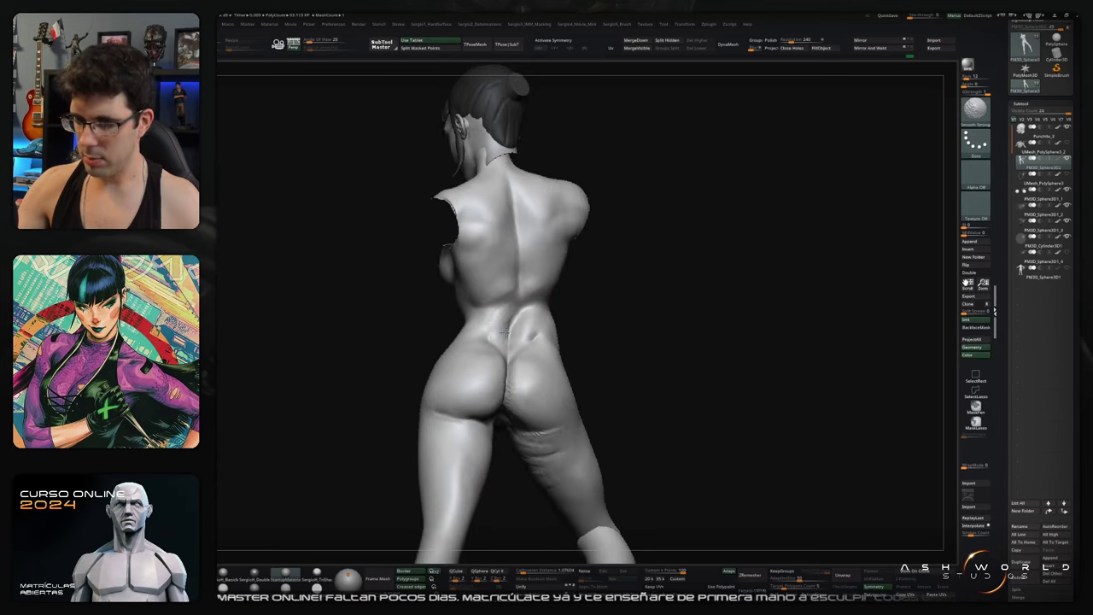
left_click_drag(505, 332, 548, 226)
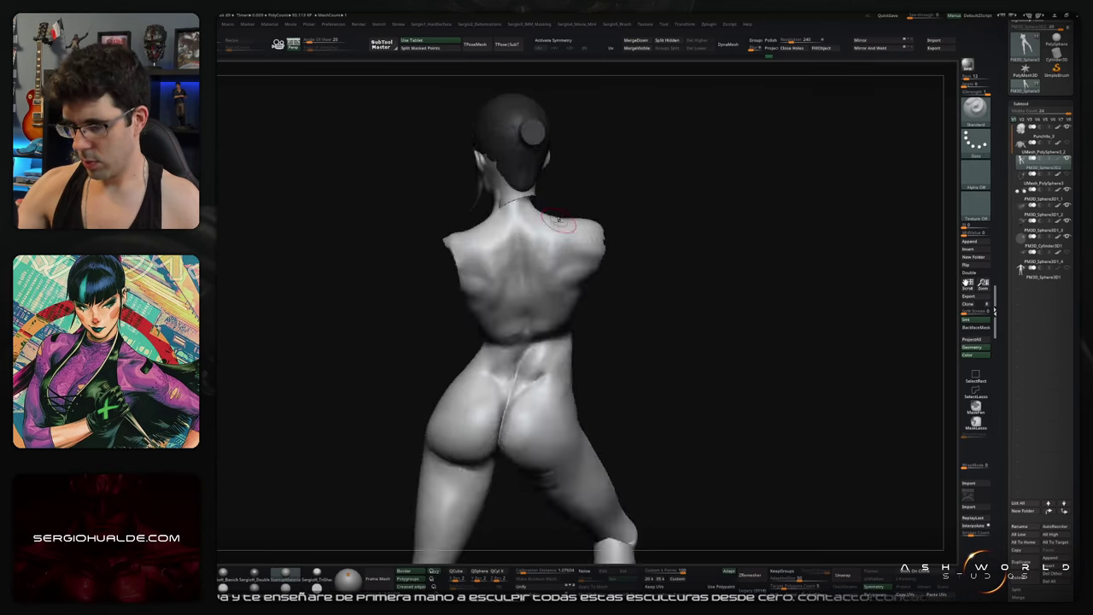
mouse_move(484, 348)
left_mouse_down()
mouse_move(551, 420)
mouse_move(491, 373)
mouse_move(508, 337)
mouse_move(628, 346)
left_mouse_up()
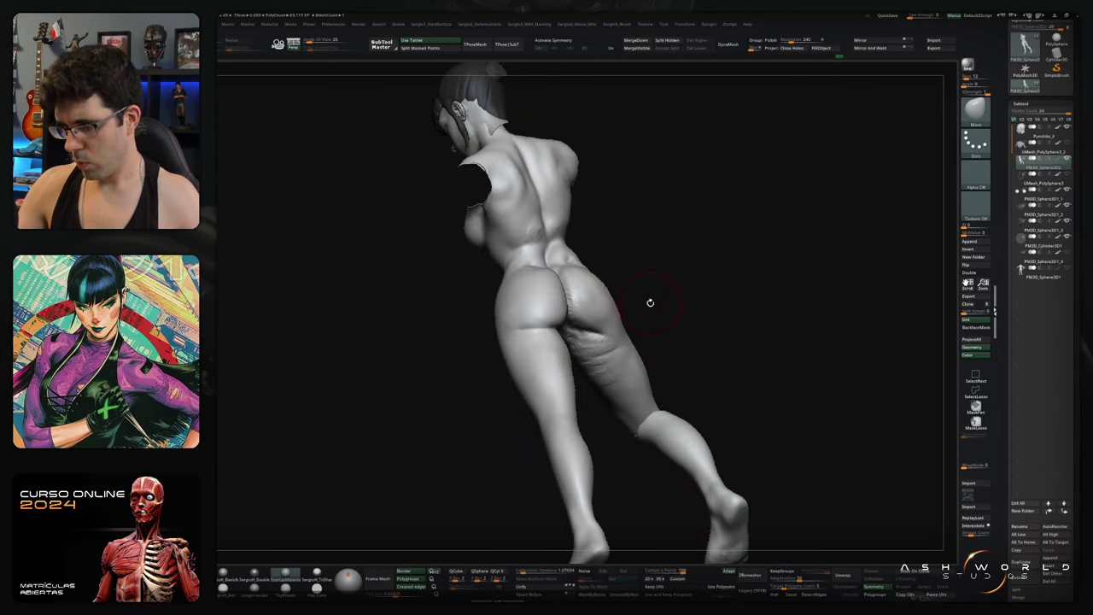
left_click_drag(609, 291, 593, 336)
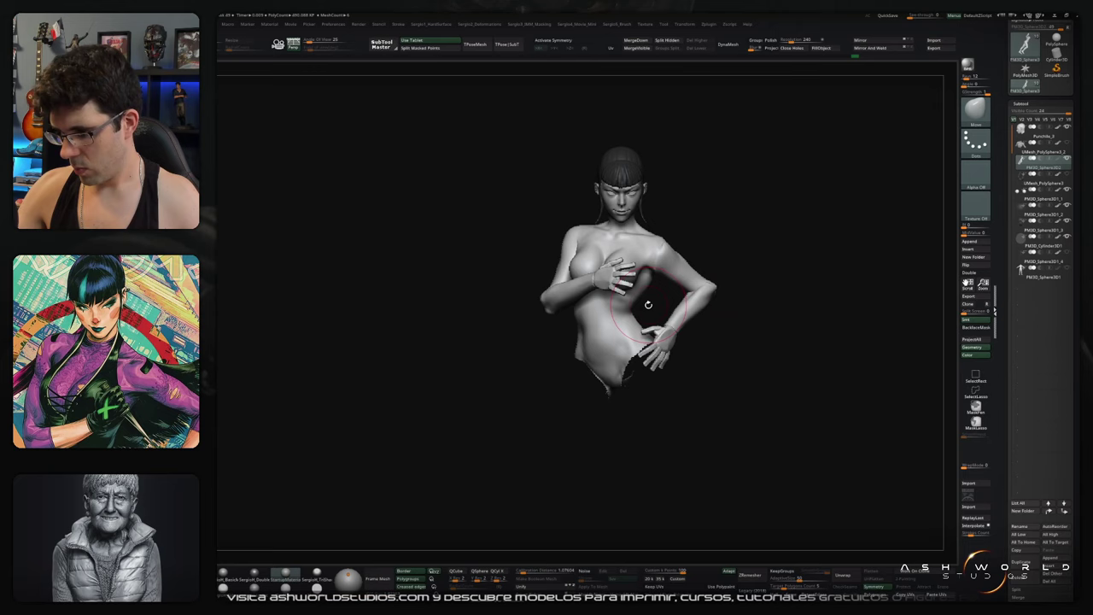
Step: Show the hidden legs again and zoom in on the figure's back
left_click_drag(655, 300, 548, 308)
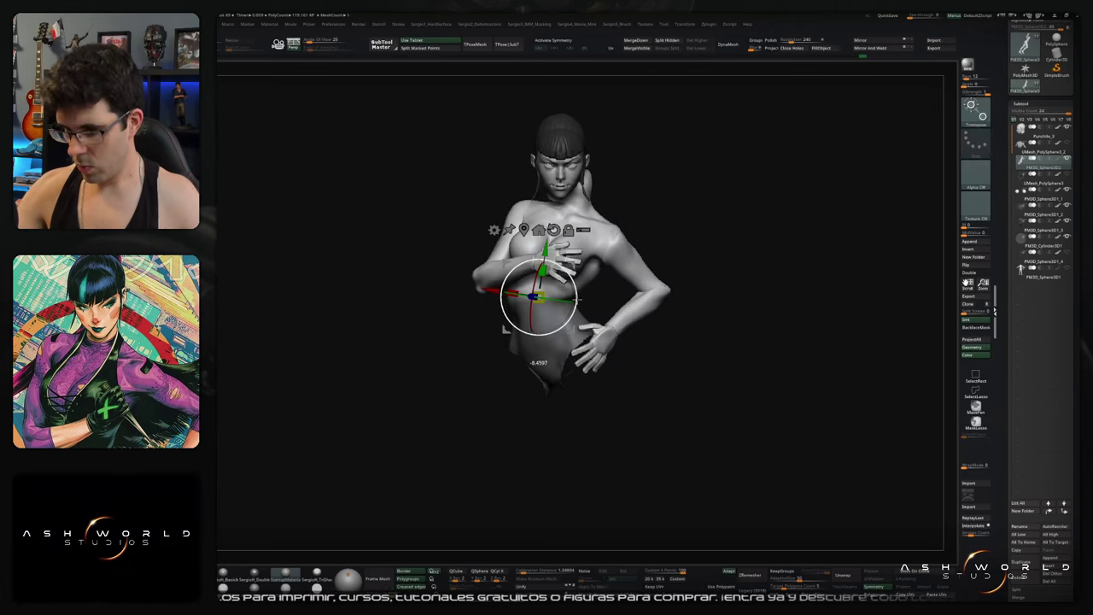
left_click(635, 232, "ctrl+shift")
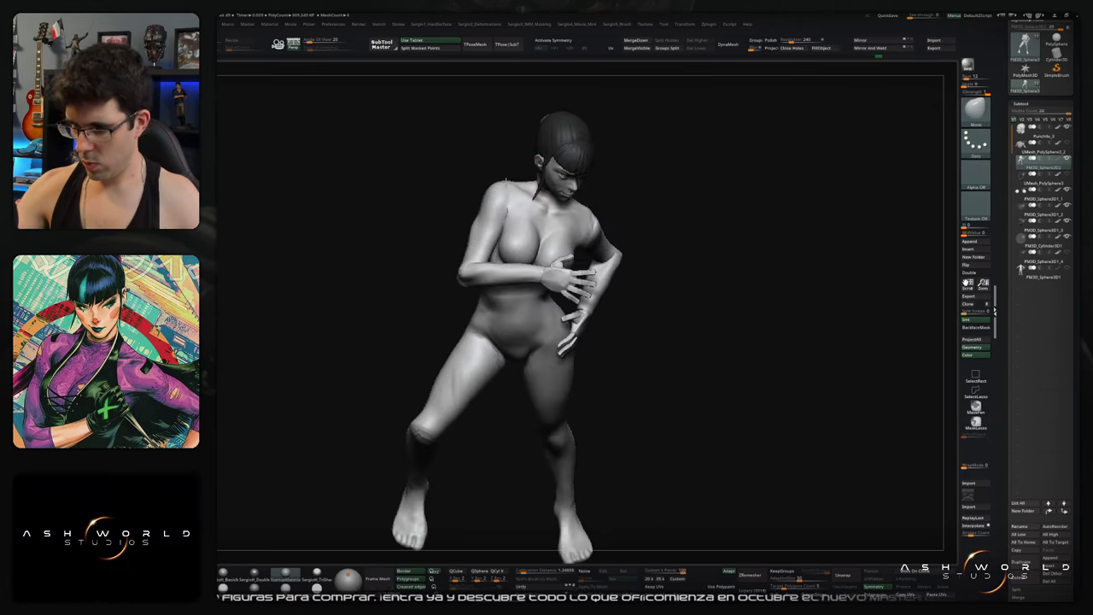
left_click_drag(503, 181, 674, 219)
mouse_move(687, 284)
left_mouse_down()
mouse_move(620, 261)
mouse_move(669, 322)
mouse_move(649, 261)
mouse_move(701, 282)
mouse_move(675, 274)
mouse_move(700, 308)
mouse_move(649, 311)
left_mouse_up()
Step: Reshape the ribcage and flank with Move Topological, ClayBuildup and Smooth Stronger
key("b")
key("m")
key("t")
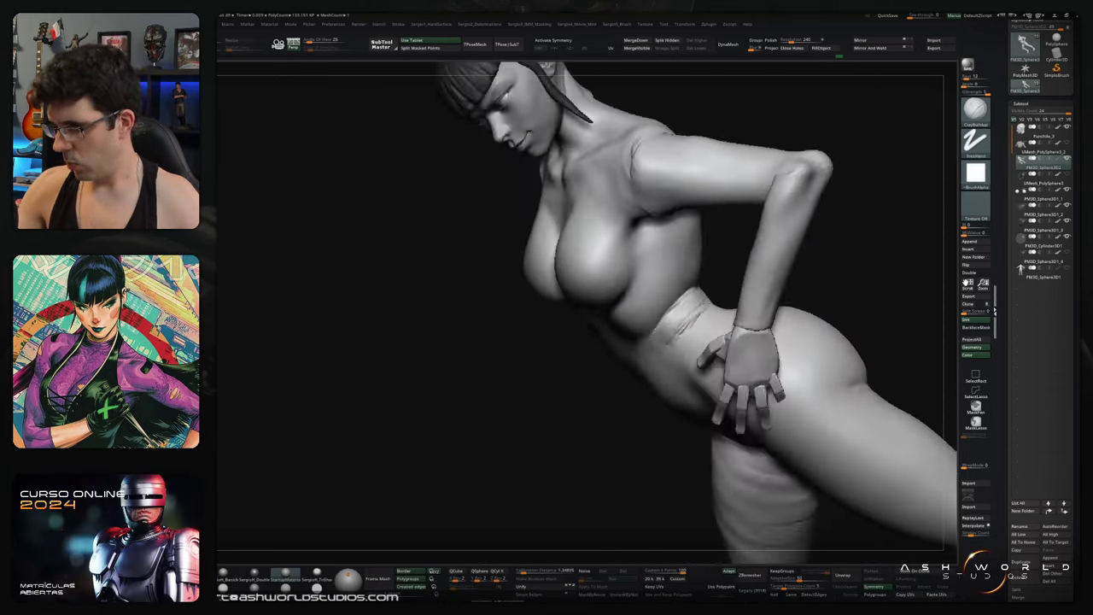
key("b")
key("c")
key("b")
left_click_drag(649, 312, 564, 366)
key("shift")
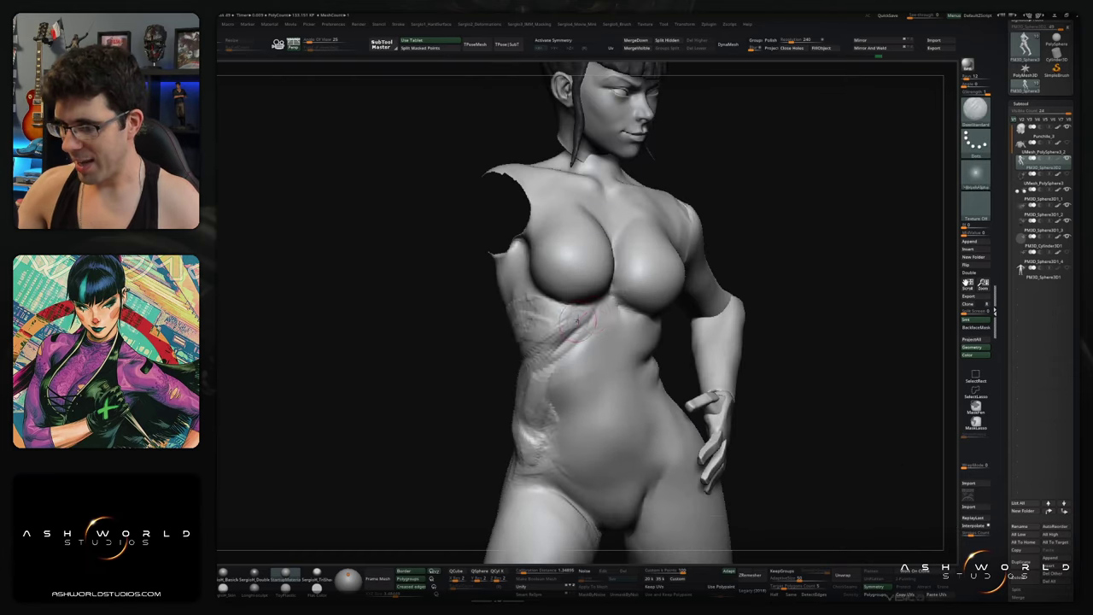
mouse_move(611, 301)
left_mouse_down()
mouse_move(690, 384)
mouse_move(664, 360)
left_mouse_up()
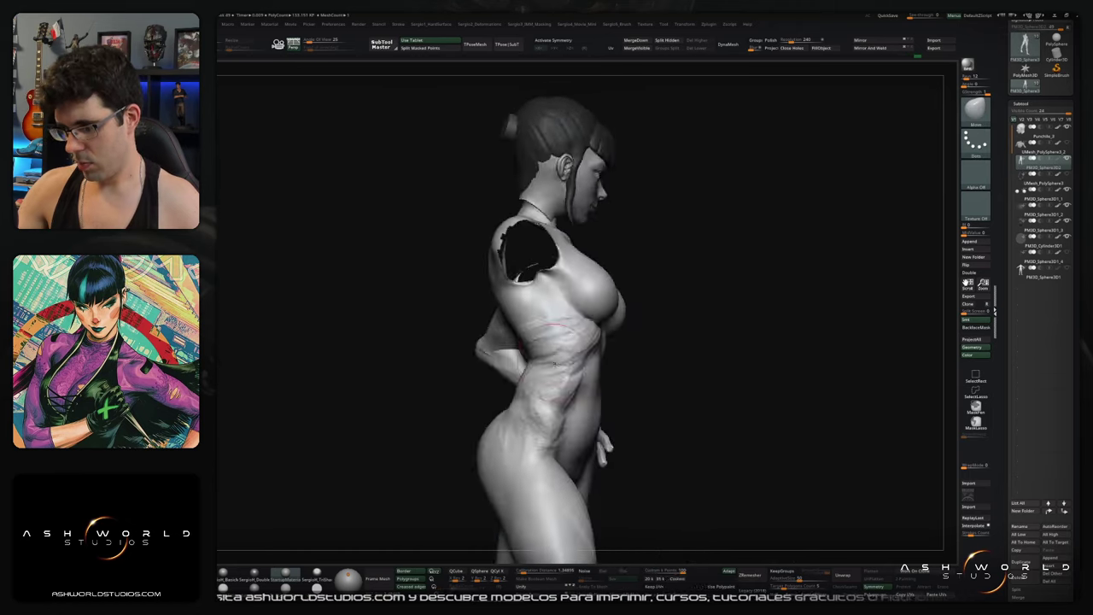
mouse_move(598, 350)
left_mouse_down()
mouse_move(550, 340)
mouse_move(551, 232)
mouse_move(595, 288)
mouse_move(596, 329)
mouse_move(595, 316)
mouse_move(567, 335)
mouse_move(529, 336)
mouse_move(593, 364)
mouse_move(593, 331)
left_mouse_up()
Step: Push the belly forms with Move and carve torso creases with DamStandard
key("b")
key("m")
key("v")
mouse_move(568, 367)
left_mouse_down()
mouse_move(588, 315)
mouse_move(576, 335)
mouse_move(624, 333)
mouse_move(595, 288)
mouse_move(636, 354)
mouse_move(611, 377)
mouse_move(689, 336)
mouse_move(518, 339)
mouse_move(611, 282)
mouse_move(612, 319)
mouse_move(658, 369)
left_mouse_up()
key("b")
key("d")
key("s")
mouse_move(556, 413)
left_mouse_down()
mouse_move(570, 394)
mouse_move(598, 401)
left_mouse_up()
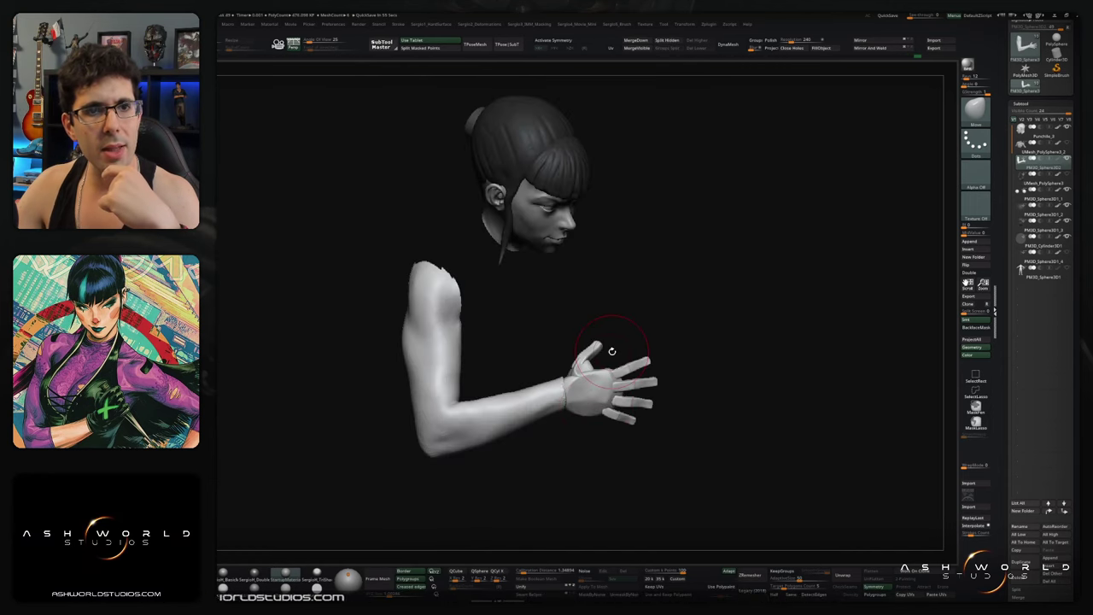
Step: Sculpt the isolated arm, shoulder and armpit with ClayBuildup, then frame the whole figure
left_click_drag(611, 351, 690, 344)
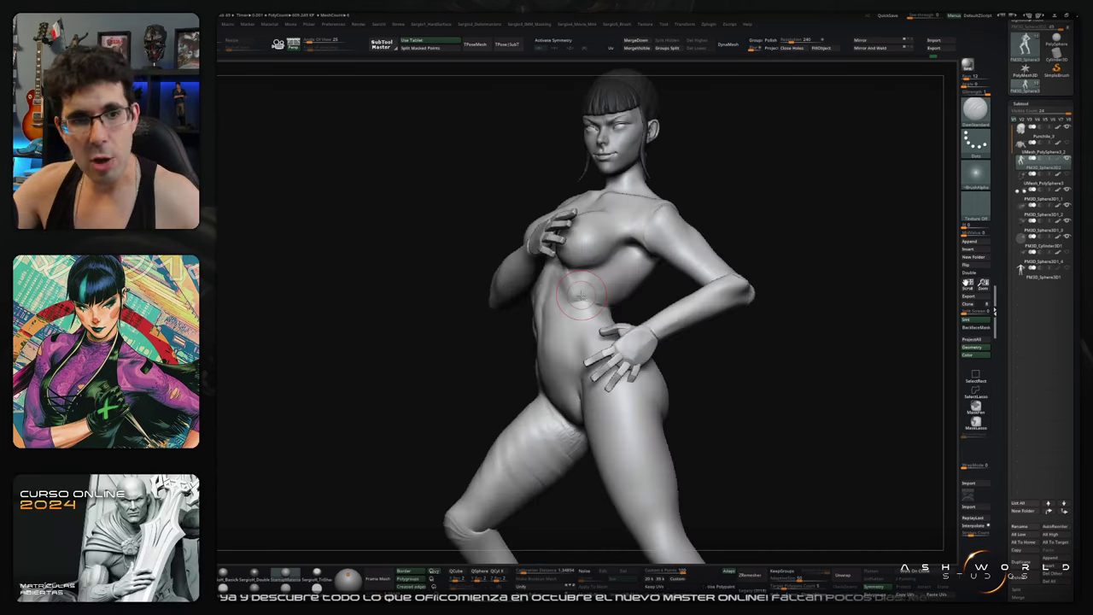
left_click_drag(566, 395, 659, 385)
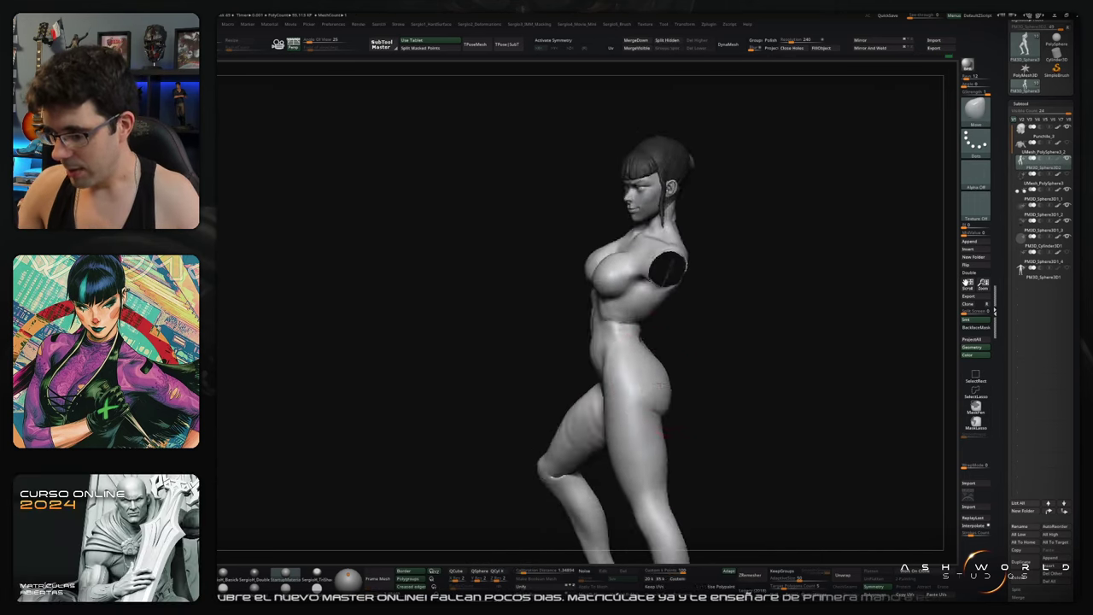
mouse_move(659, 318)
left_mouse_down()
mouse_move(689, 309)
mouse_move(701, 350)
mouse_move(735, 333)
mouse_move(766, 342)
mouse_move(716, 292)
mouse_move(658, 321)
mouse_move(649, 307)
mouse_move(462, 316)
left_mouse_up()
key("b")
key("c")
key("b")
key("f")
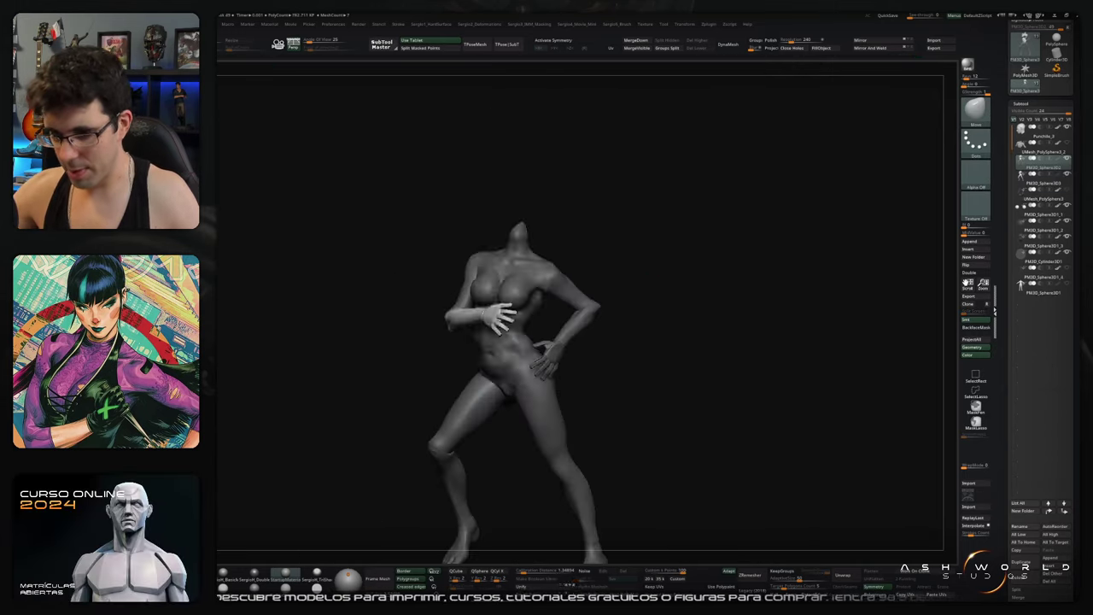
Step: Mask the foot and place the Transpose gizmo on it
scroll(576, 282, "up", 2)
left_click_drag(570, 286, 814, 382)
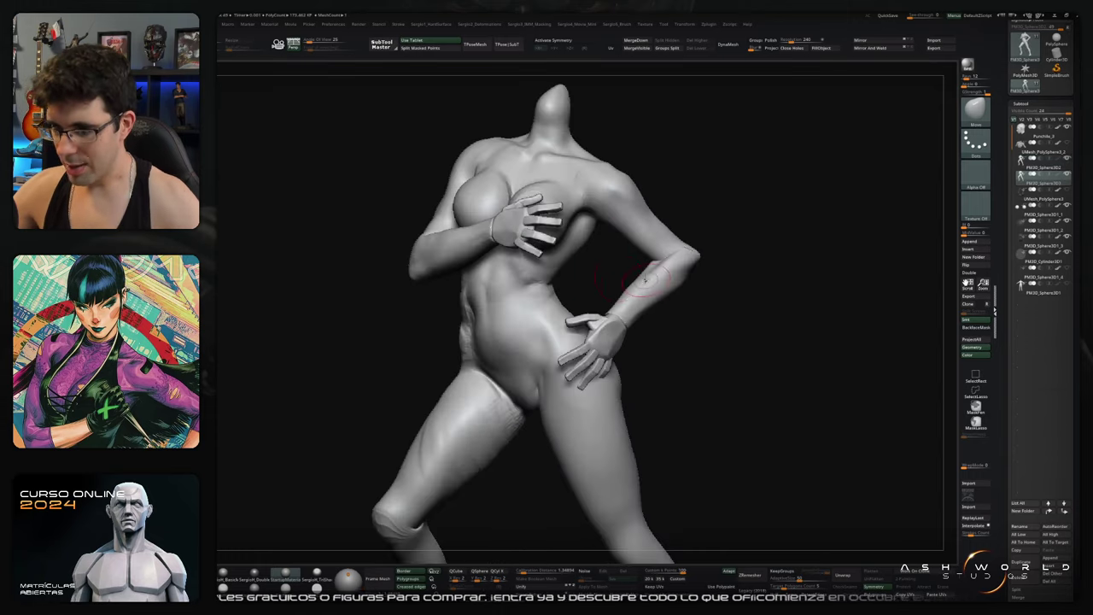
left_click_drag(854, 268, 670, 237)
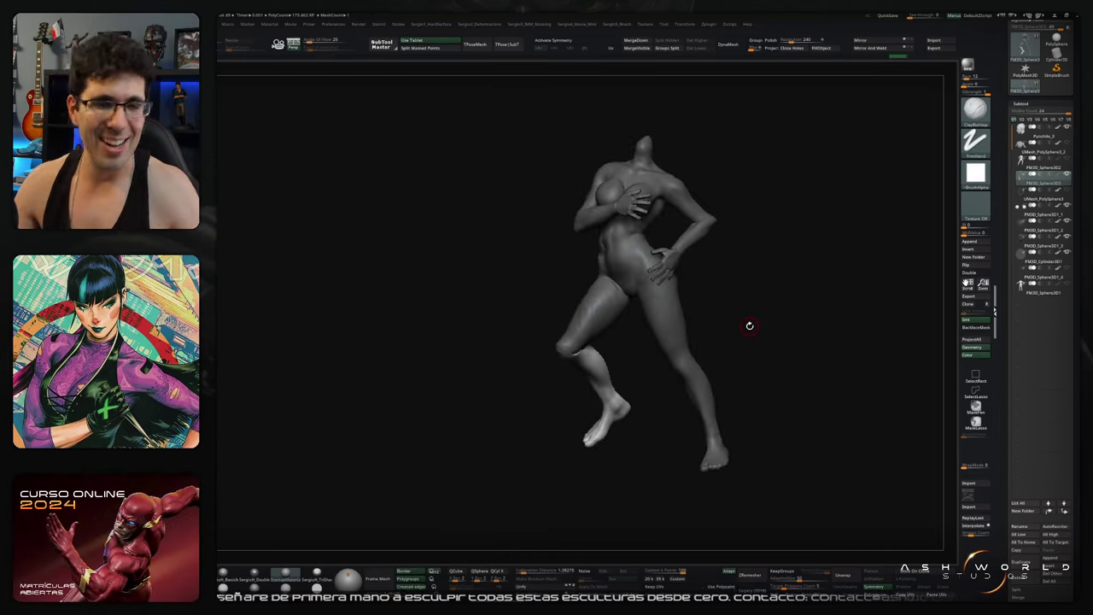
left_click_drag(730, 301, 566, 344, "alt")
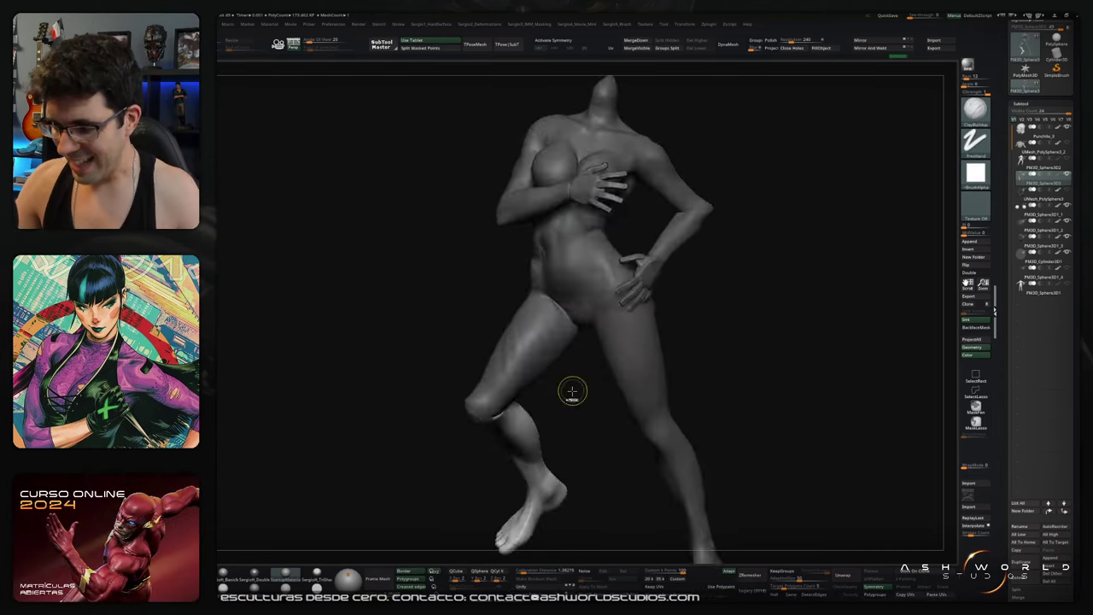
mouse_move(563, 311)
right_mouse_down()
mouse_move(437, 343)
mouse_move(689, 316)
mouse_move(597, 349)
right_mouse_up()
key("f")
key("w")
key("w")
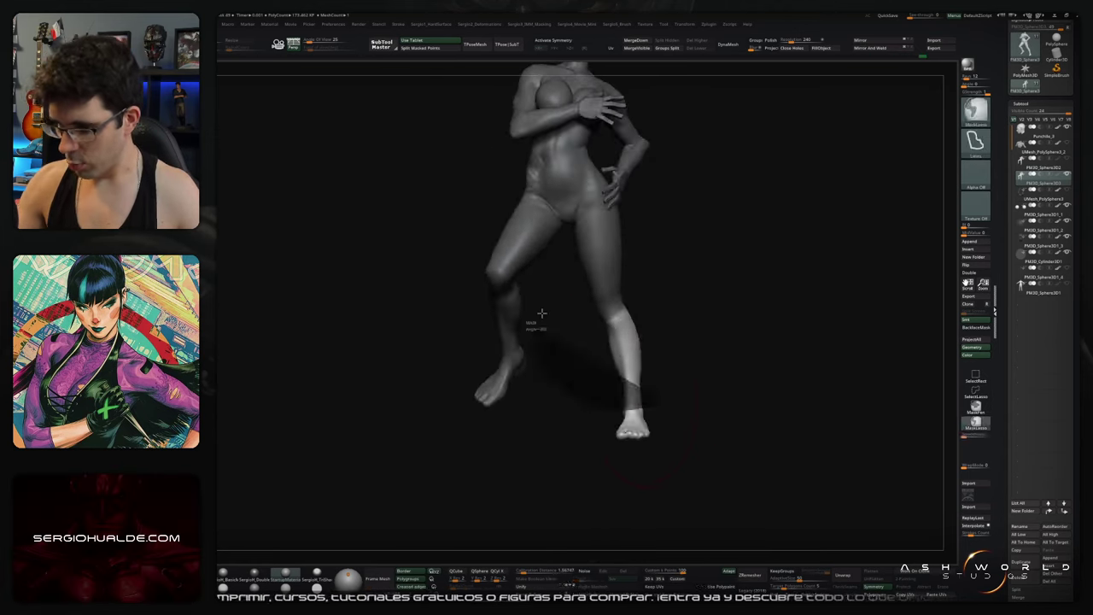
key("w")
mouse_move(615, 410)
right_mouse_down()
mouse_move(546, 401)
mouse_move(681, 416)
mouse_move(649, 410)
mouse_move(684, 379)
right_mouse_up()
Step: Turn the foot to a new angle, check it from behind, and bring up Quick Pick
key("q")
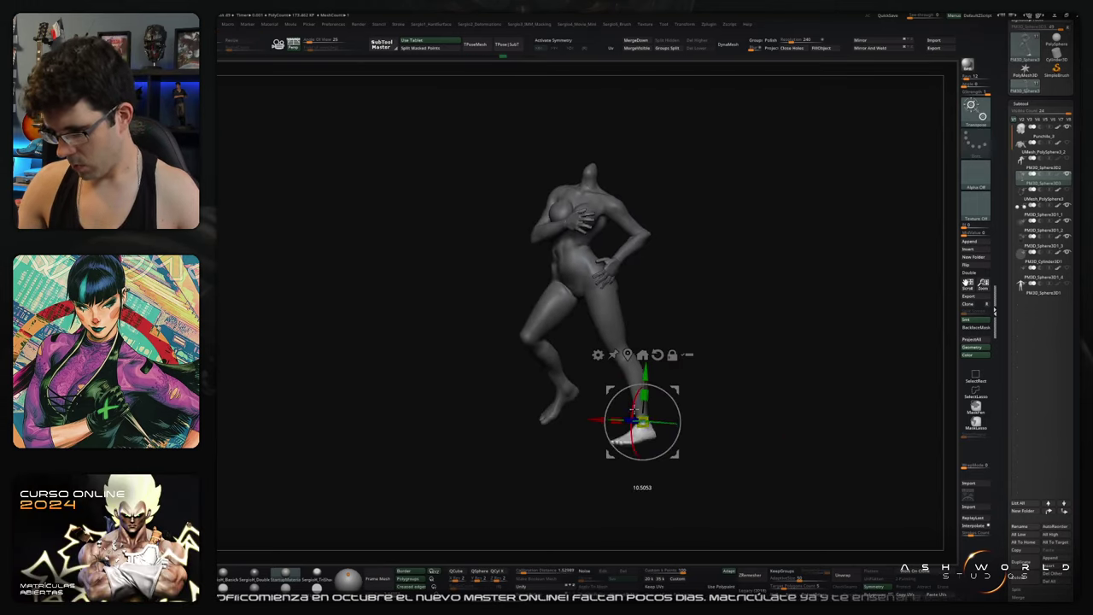
mouse_move(587, 404)
right_mouse_down("ctrl")
mouse_move(639, 378)
mouse_move(474, 401)
mouse_move(636, 357)
mouse_move(632, 343)
right_mouse_up("ctrl")
key("w")
mouse_move(502, 304)
right_mouse_down("ctrl")
mouse_move(502, 282)
mouse_move(502, 425)
mouse_move(474, 360)
mouse_move(598, 378)
right_mouse_up("ctrl")
key("F1")
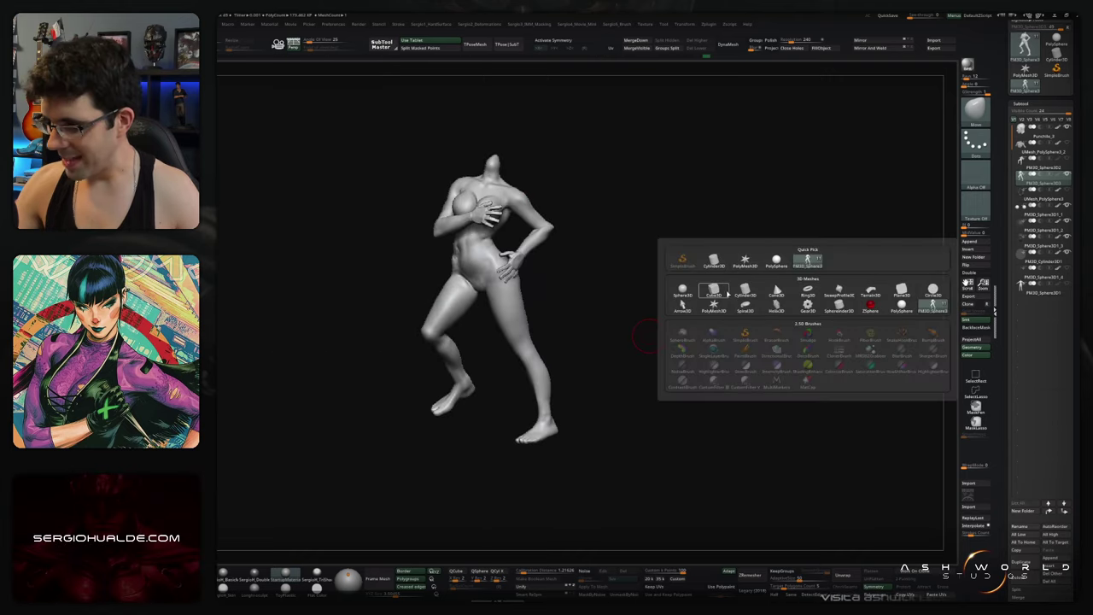
Step: Insert a Cylinder3D, flatten it into a base under the feet, and sculpt a mound
left_click(727, 293)
left_click_drag(548, 354, 563, 377)
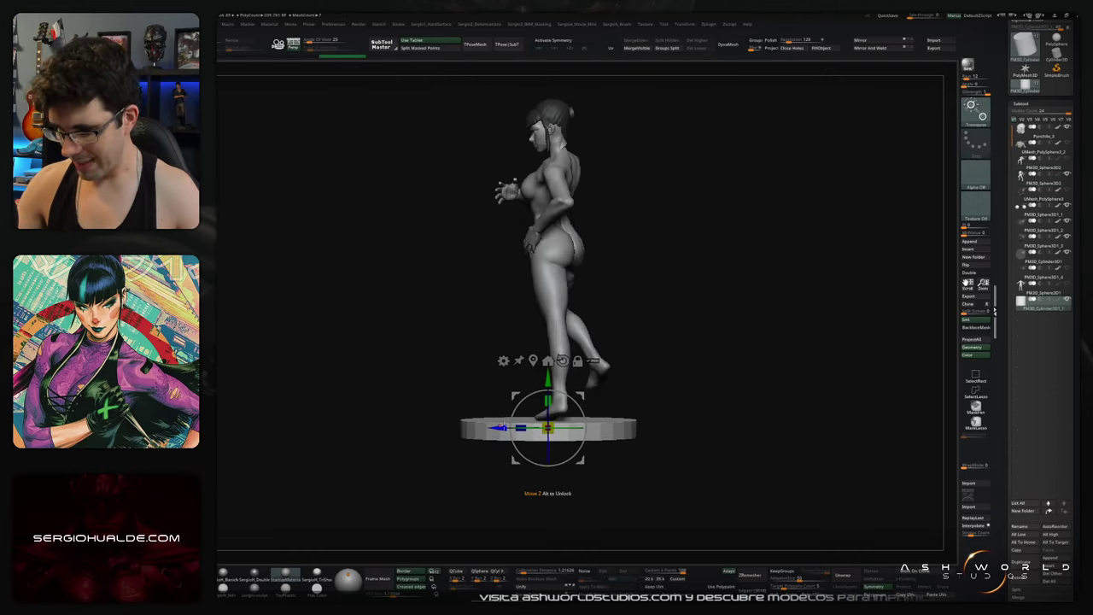
mouse_move(591, 246)
right_mouse_down()
mouse_move(649, 249)
mouse_move(593, 252)
mouse_move(702, 325)
mouse_move(553, 264)
right_mouse_up()
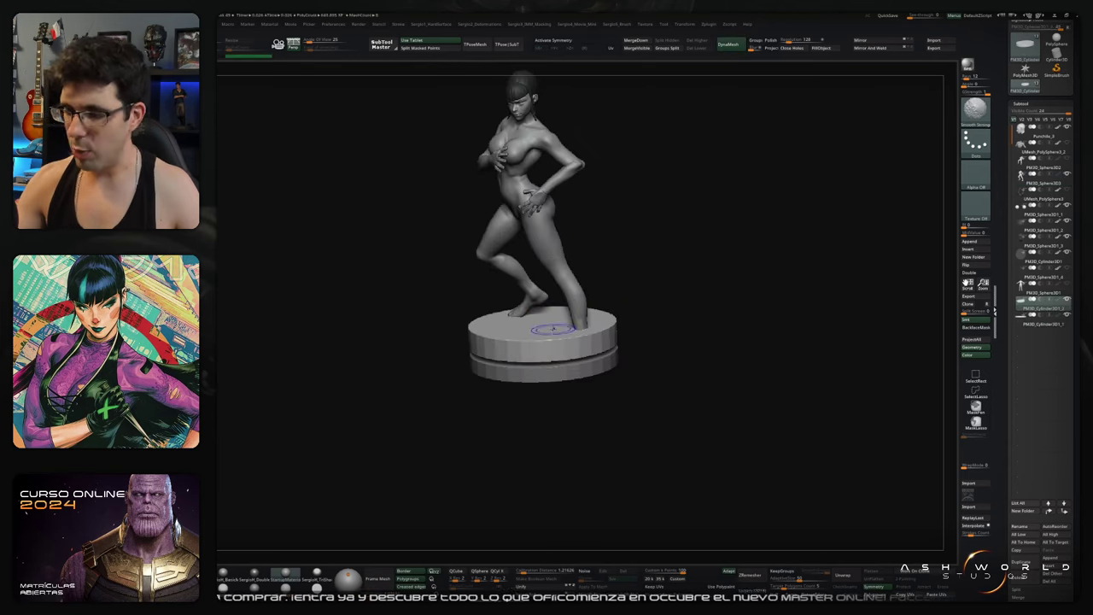
right_click_drag(618, 326, 627, 320)
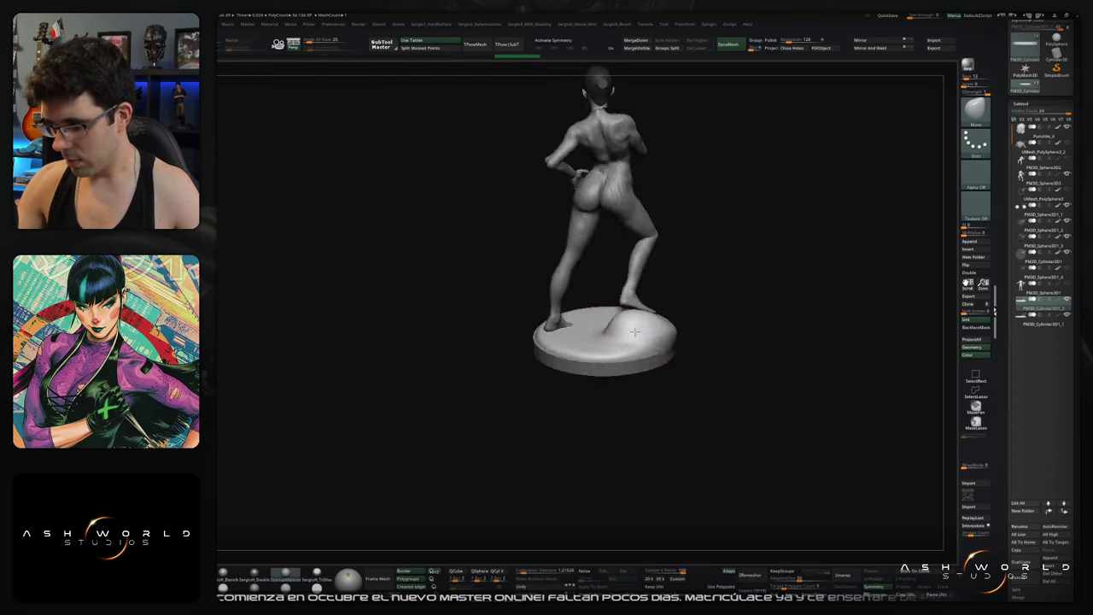
left_click(613, 320, "ctrl+shift")
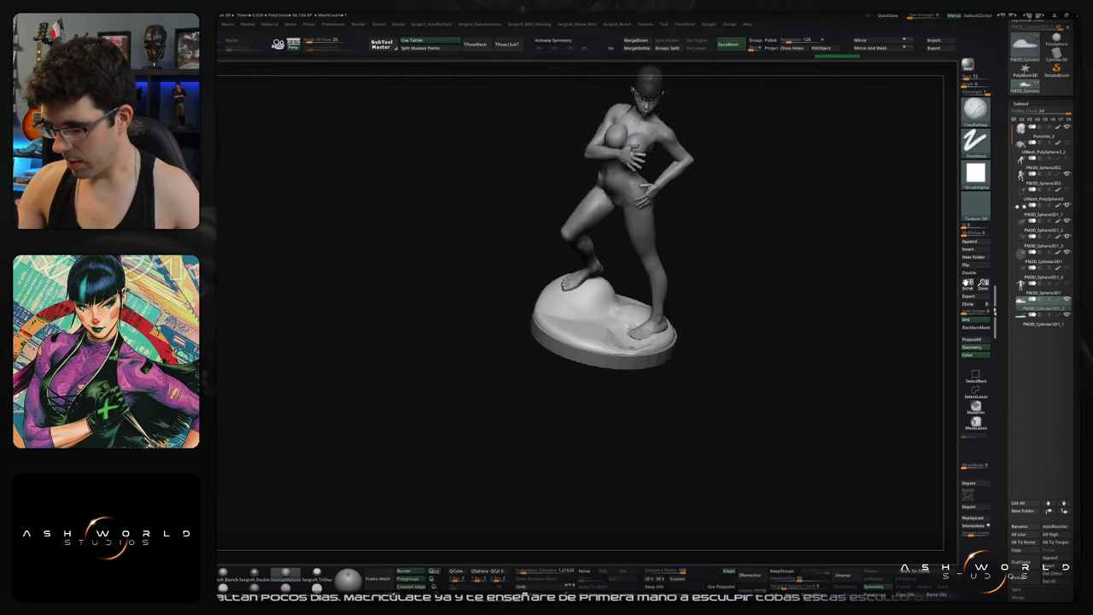
right_click_drag(602, 330, 681, 255)
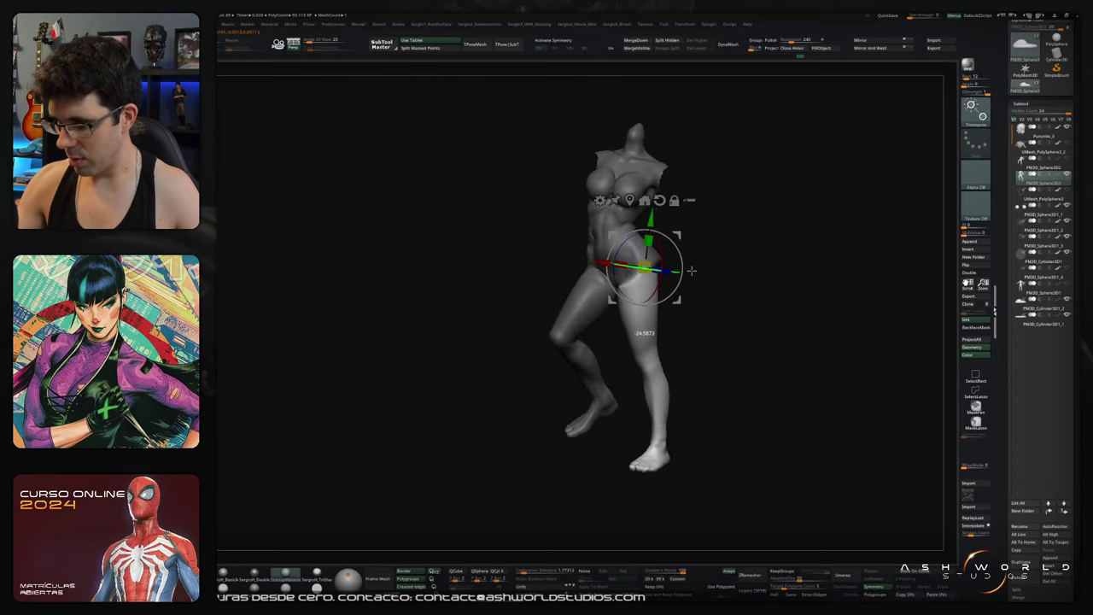
Step: Rotate the hips and the raised thigh into the new pose with Transpose
right_click_drag(688, 272, 676, 282)
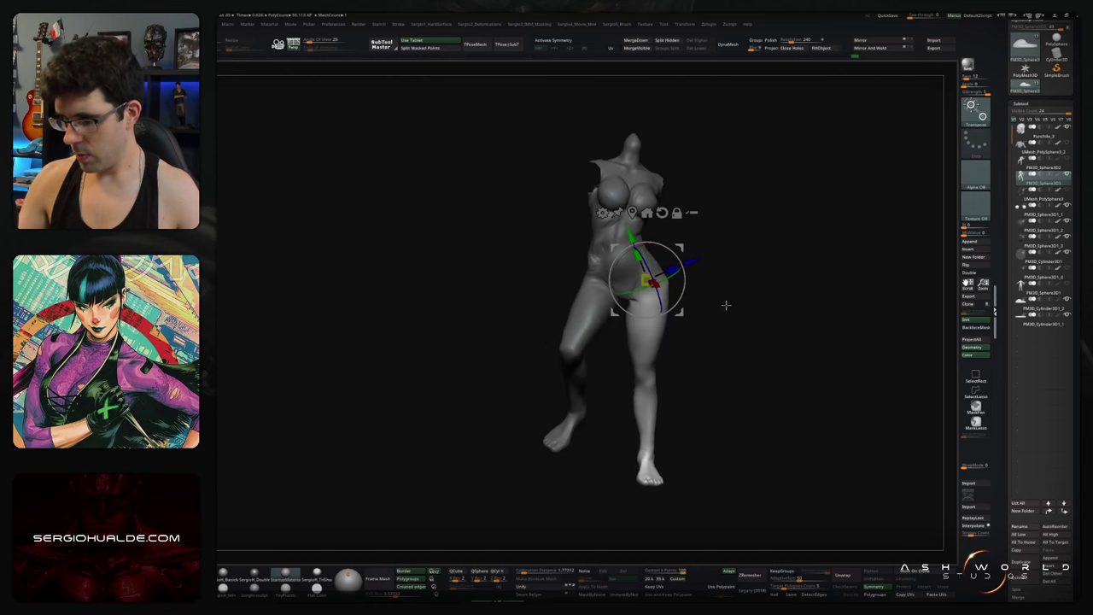
mouse_move(714, 321)
right_mouse_down()
mouse_move(588, 298)
mouse_move(564, 362)
right_mouse_up()
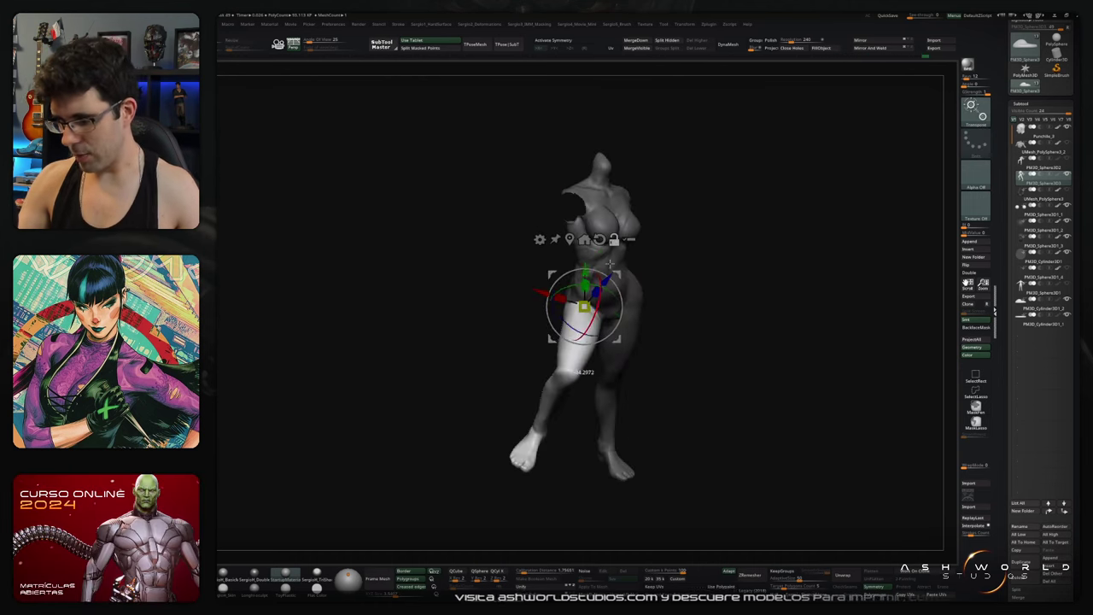
mouse_move(671, 278)
right_mouse_down()
mouse_move(701, 310)
mouse_move(688, 351)
mouse_move(721, 333)
right_mouse_up()
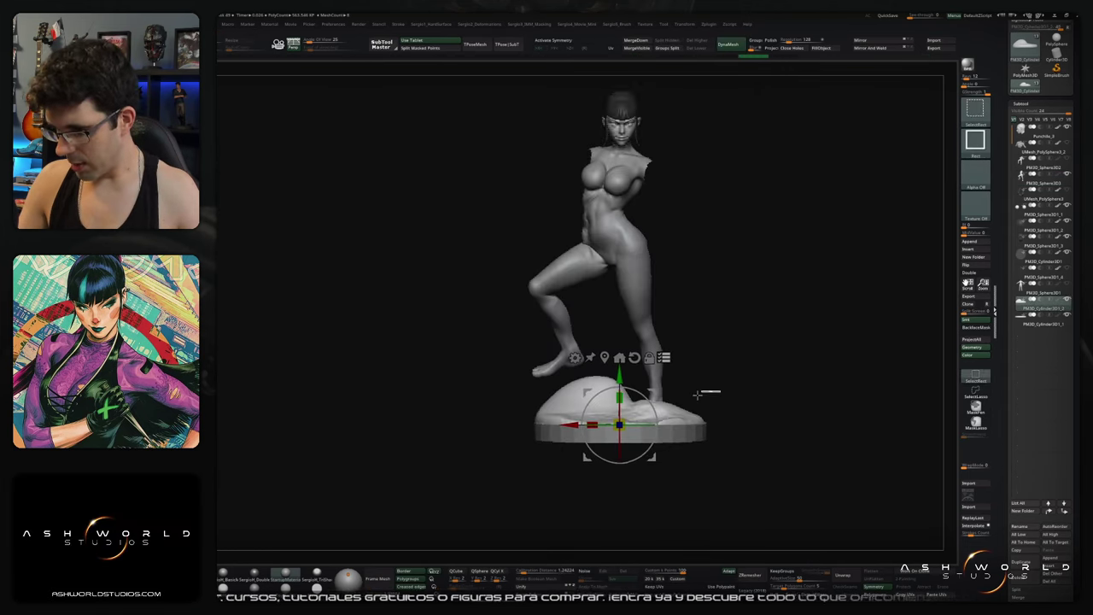
mouse_move(636, 385)
right_mouse_down()
mouse_move(533, 353)
mouse_move(630, 295)
mouse_move(631, 337)
mouse_move(647, 332)
mouse_move(629, 319)
mouse_move(606, 388)
mouse_move(565, 371)
right_mouse_up()
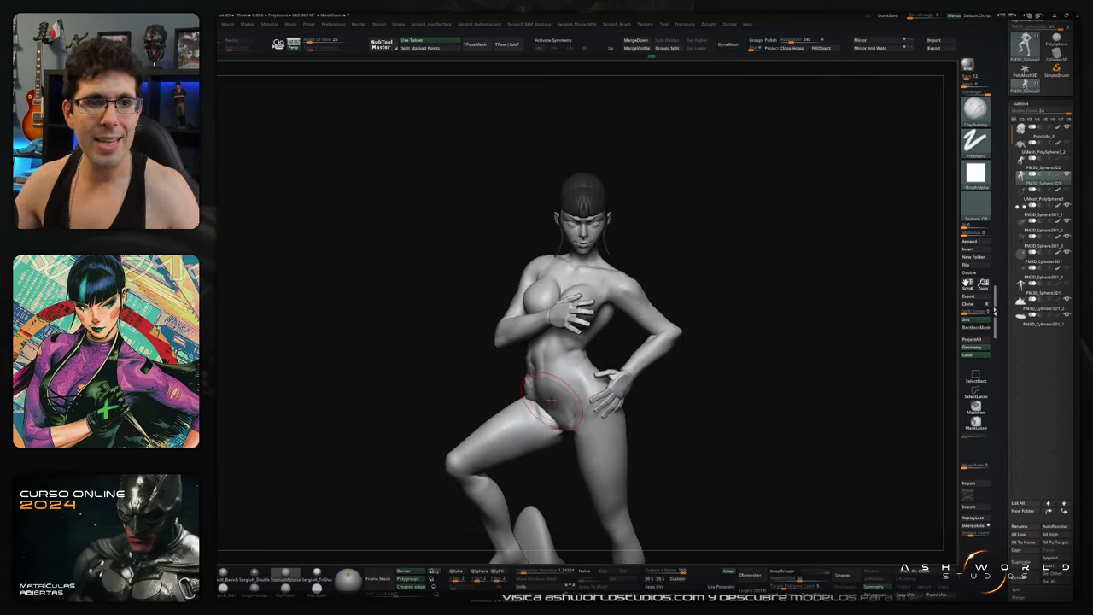
Step: Select the thin cylinder, fit it in the hand as a baton, then solo the torso
mouse_move(552, 399)
right_mouse_down()
mouse_move(751, 383)
mouse_move(627, 303)
right_mouse_up()
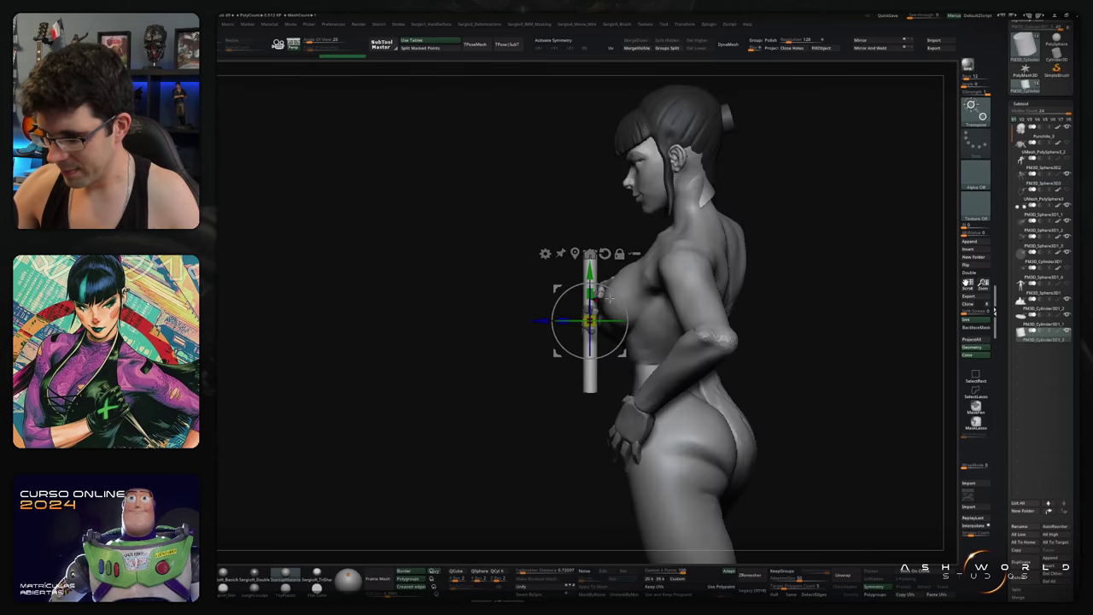
left_click(579, 297, "alt")
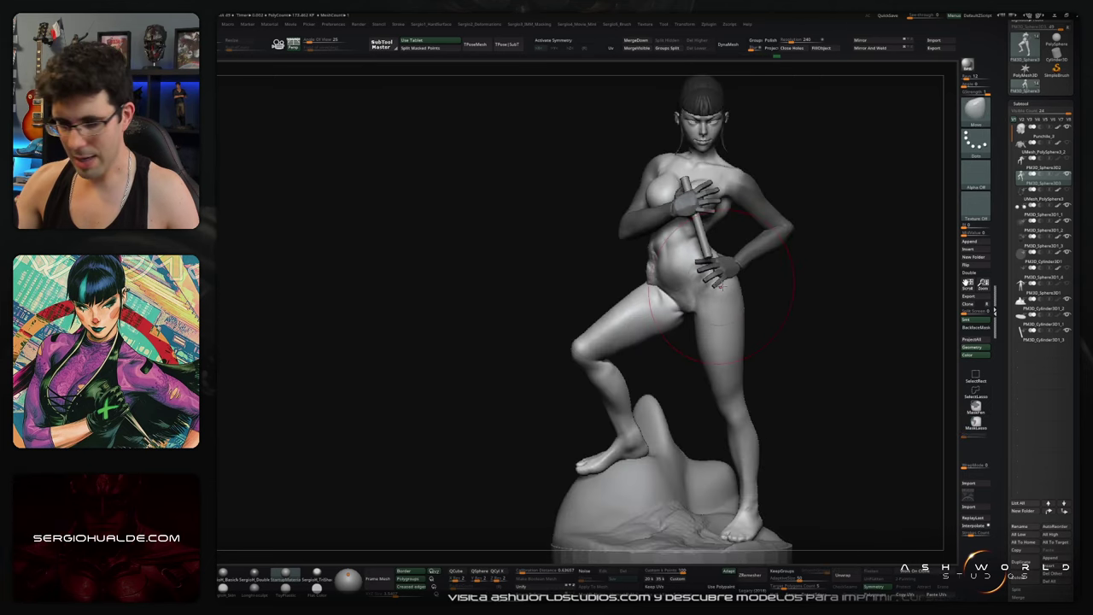
left_click_drag(723, 285, 762, 346)
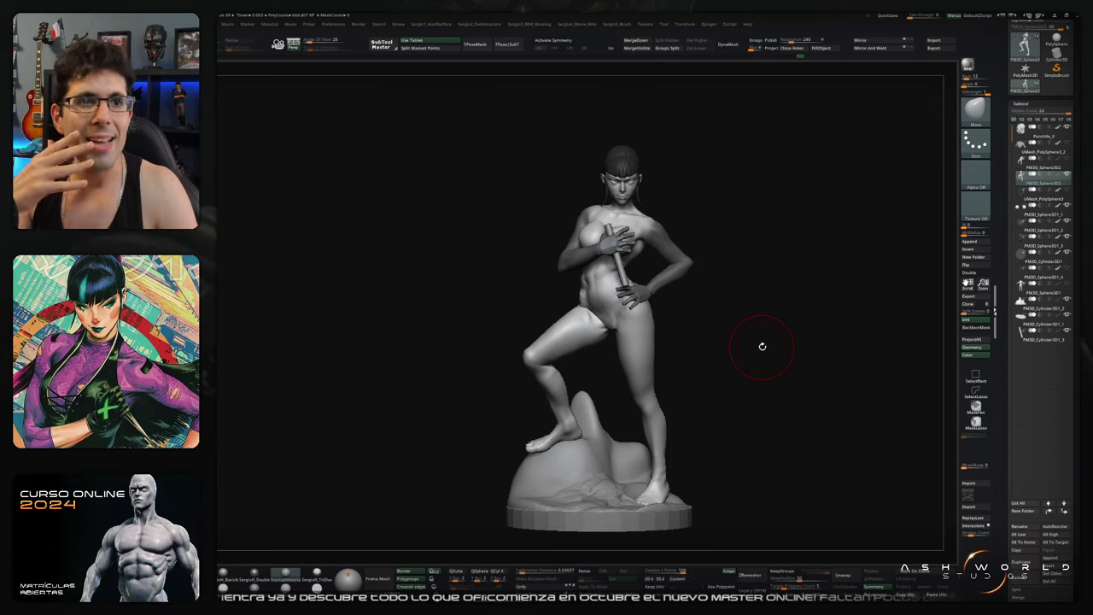
mouse_move(762, 346)
left_mouse_down()
mouse_move(695, 339)
mouse_move(725, 334)
mouse_move(652, 305)
mouse_move(712, 275)
mouse_move(636, 311)
mouse_move(629, 264)
mouse_move(658, 324)
mouse_move(630, 336)
mouse_move(739, 304)
mouse_move(390, 247)
mouse_move(566, 267)
mouse_move(674, 305)
mouse_move(631, 353)
mouse_move(476, 402)
mouse_move(649, 375)
mouse_move(581, 277)
mouse_move(649, 339)
mouse_move(717, 285)
left_mouse_up()
left_click(578, 369, "ctrl+shift")
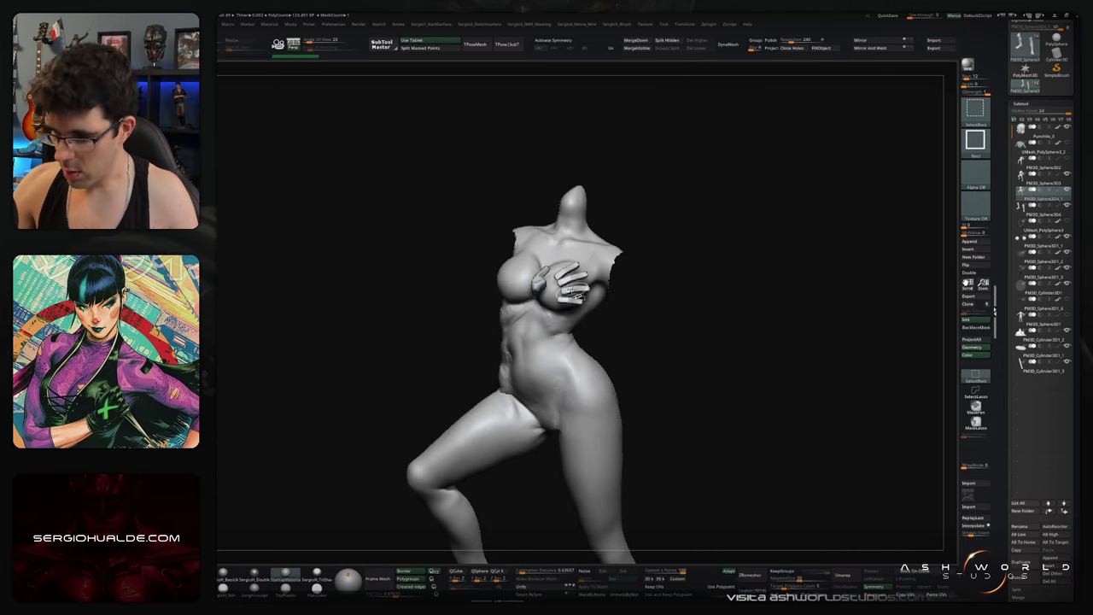
Step: Hide the neck and chest patch on the torso and frame it for the waist band
mouse_move(683, 256)
left_mouse_down()
mouse_move(598, 274)
mouse_move(665, 267)
mouse_move(632, 268)
left_mouse_up()
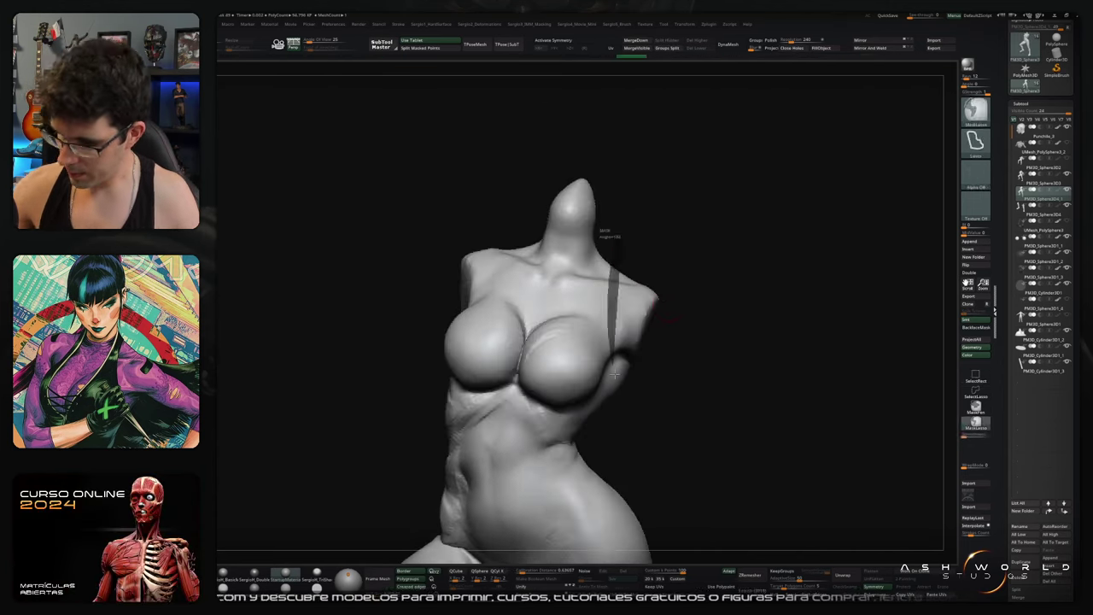
left_click_drag(614, 375, 472, 103)
mouse_move(540, 243)
left_mouse_down()
mouse_move(688, 256)
mouse_move(570, 343)
mouse_move(703, 298)
mouse_move(612, 333)
mouse_move(727, 321)
mouse_move(619, 333)
mouse_move(652, 307)
left_mouse_up()
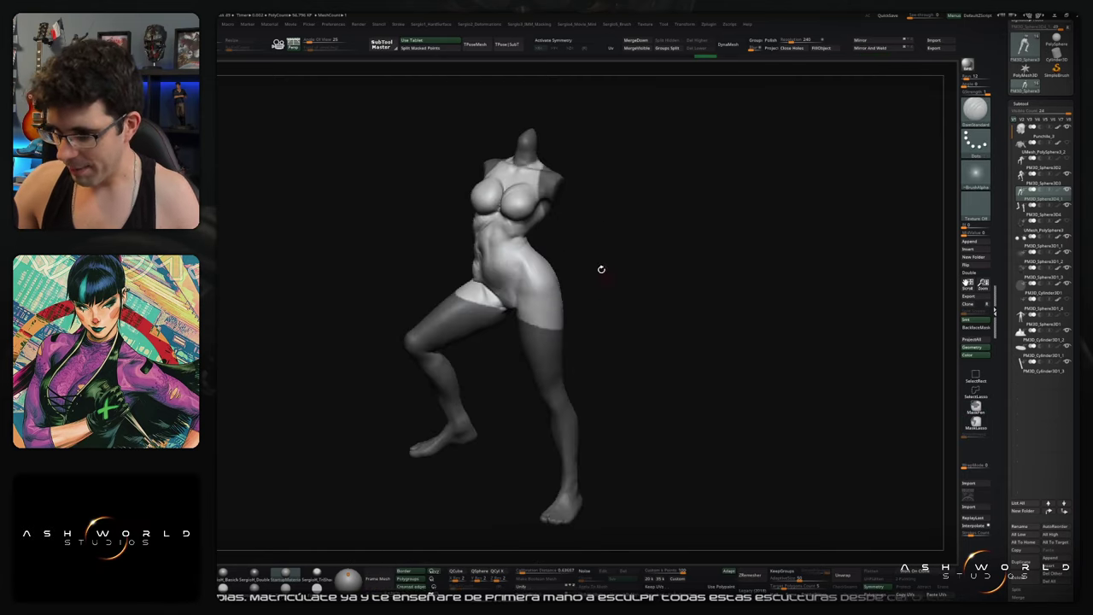
left_click_drag(642, 340, 642, 212)
left_click_drag(557, 247, 598, 316, "ctrl+alt+shift")
mouse_move(701, 316)
left_mouse_down()
mouse_move(753, 313)
mouse_move(680, 305)
mouse_move(701, 339)
mouse_move(671, 354)
mouse_move(708, 307)
mouse_move(590, 339)
mouse_move(649, 324)
mouse_move(614, 307)
mouse_move(683, 316)
mouse_move(675, 324)
mouse_move(598, 282)
mouse_move(649, 307)
mouse_move(598, 341)
left_mouse_up()
key("f")
key("space")
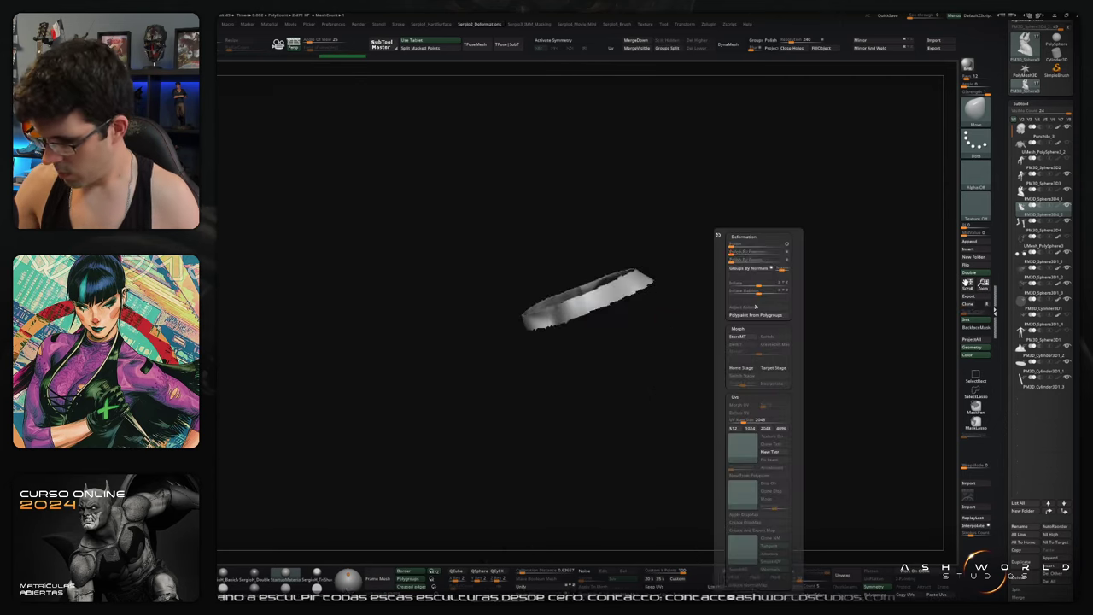
Step: Bring up the Hard Surface and Deformation options for finishing the suit pieces
key("h")
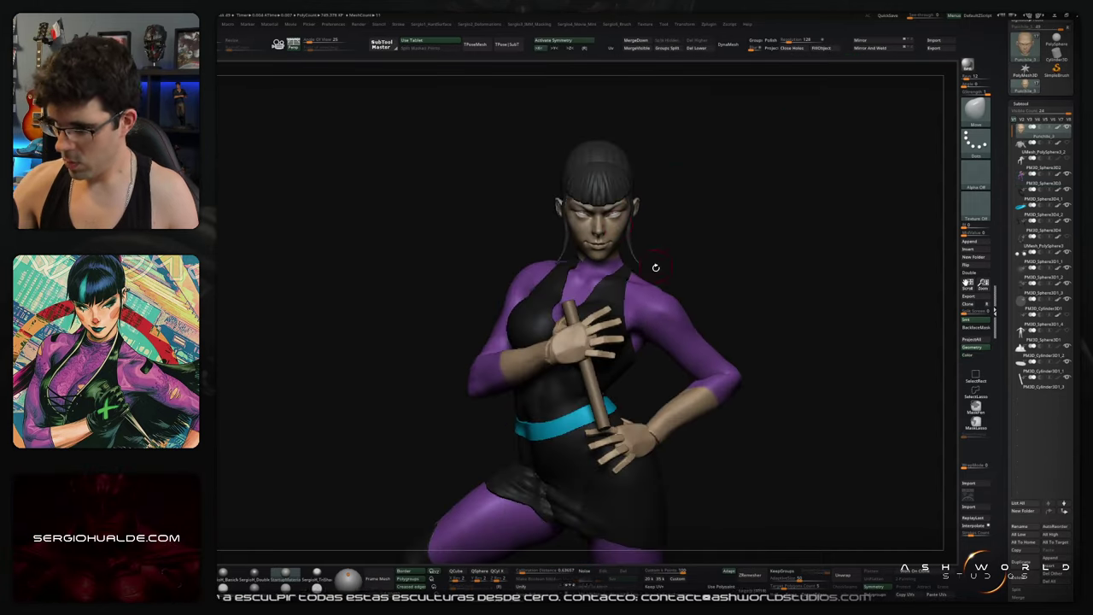
Step: Pick red from the colour picker and paint the cheeks, then view the painted figure
left_click_drag(740, 338, 692, 306)
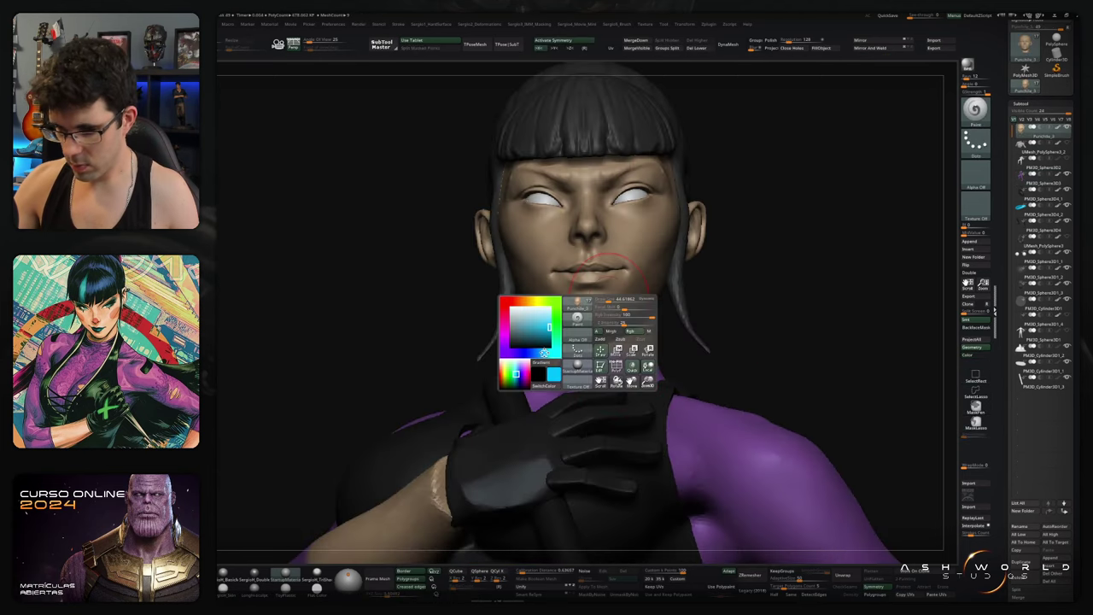
mouse_move(598, 269)
left_mouse_down()
mouse_move(629, 268)
mouse_move(589, 323)
left_mouse_up()
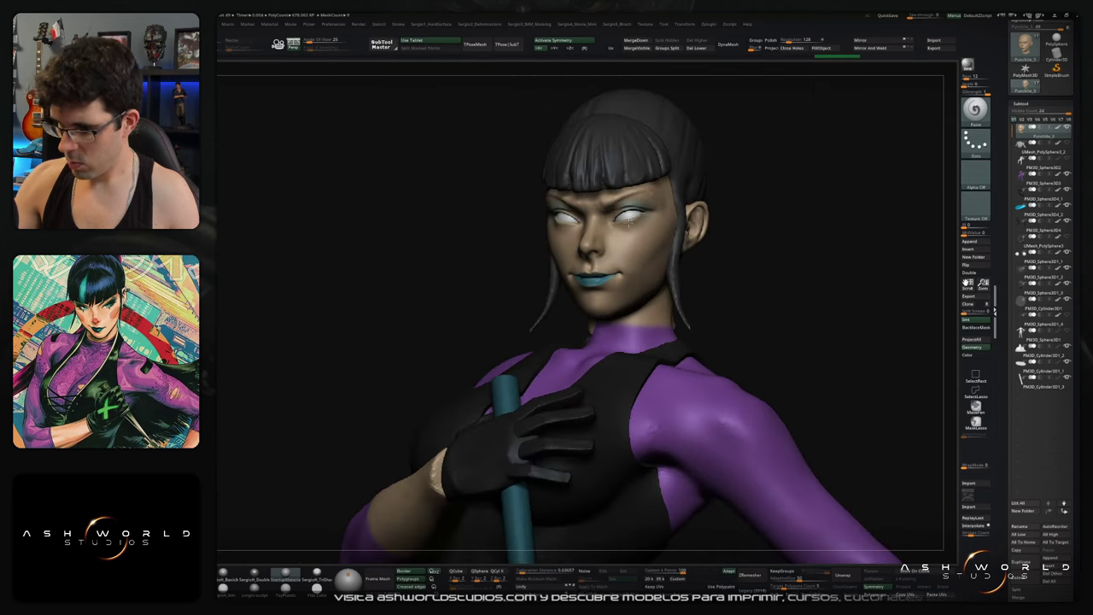
key("space")
left_click_drag(517, 363, 667, 328)
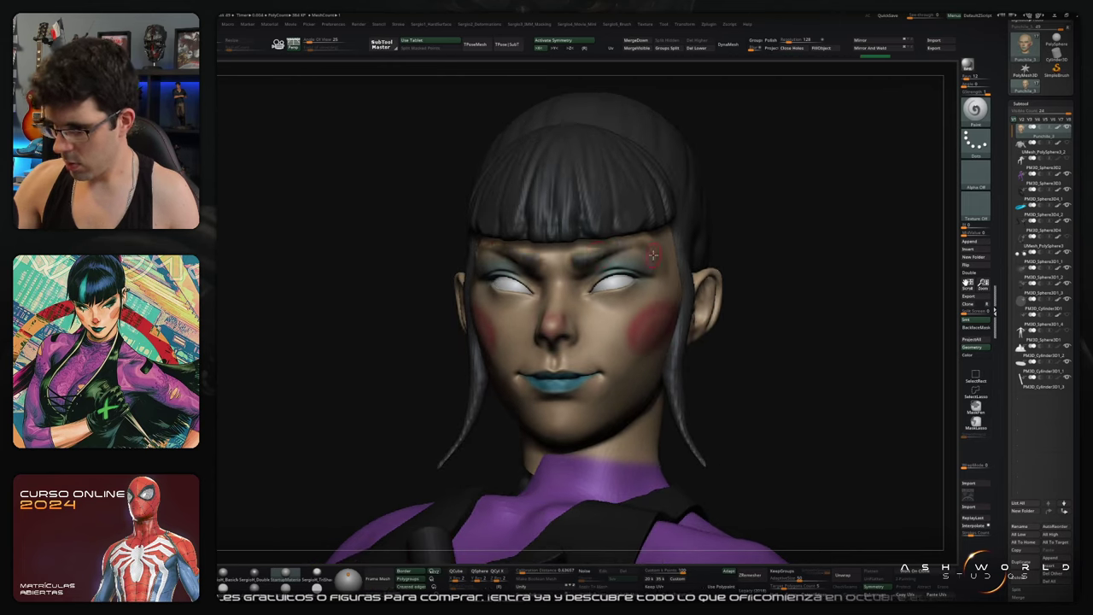
key("f")
mouse_move(715, 317)
left_mouse_down()
mouse_move(744, 346)
mouse_move(771, 337)
mouse_move(700, 381)
mouse_move(751, 368)
mouse_move(642, 333)
mouse_move(651, 337)
left_mouse_up()
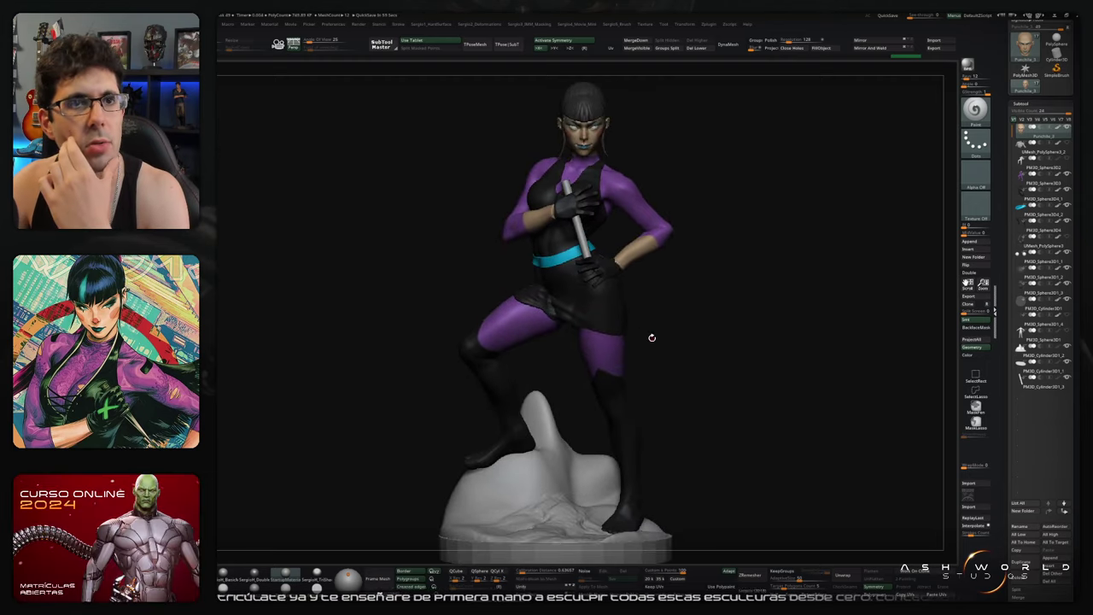